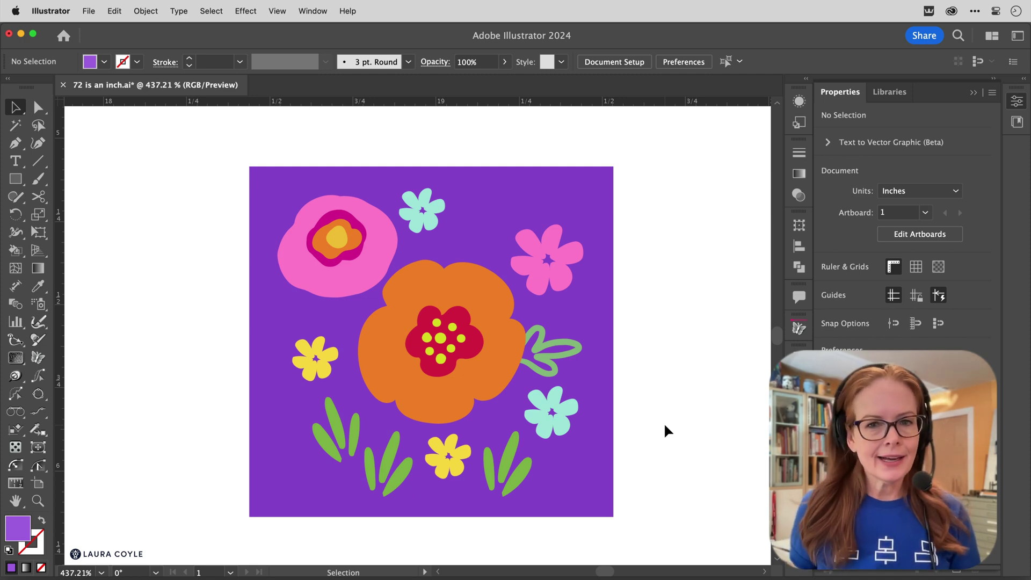
Step: Check the flower artwork in Outline view, zoom in on the cyan flower, then recentre it
key("super+y")
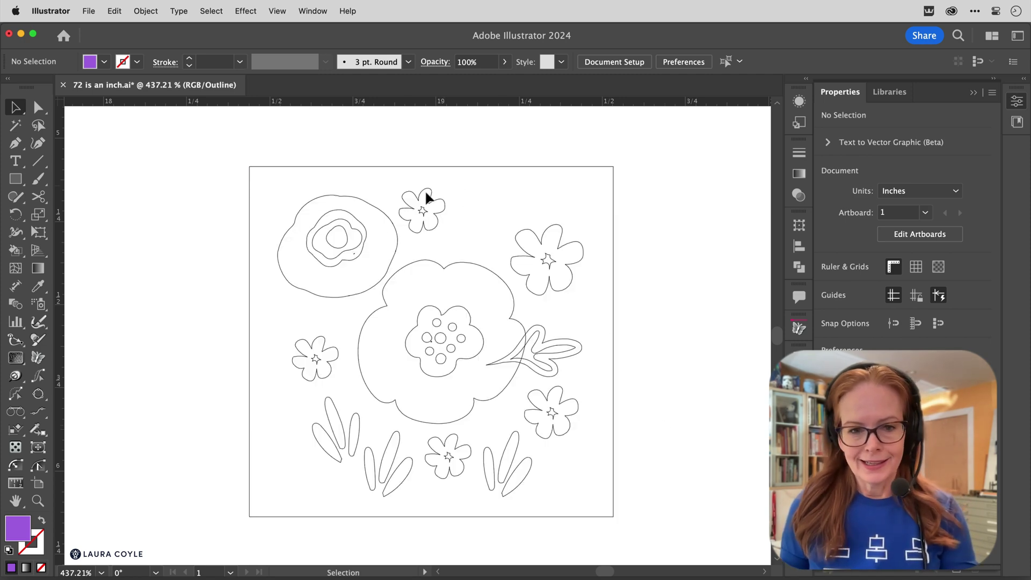
key("super+y")
key("z")
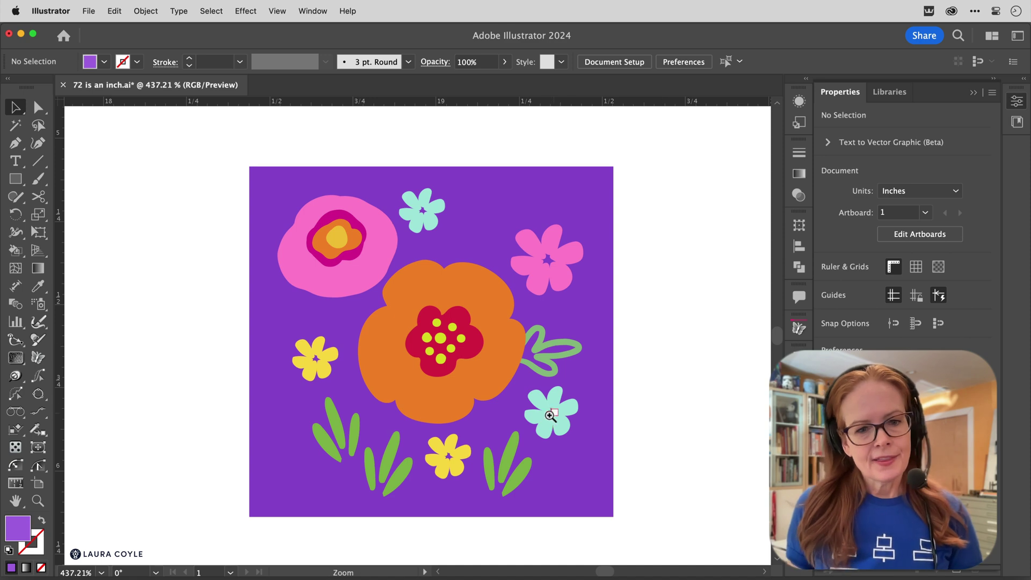
left_click(590, 412)
left_click_drag(590, 413, 674, 373)
key("v")
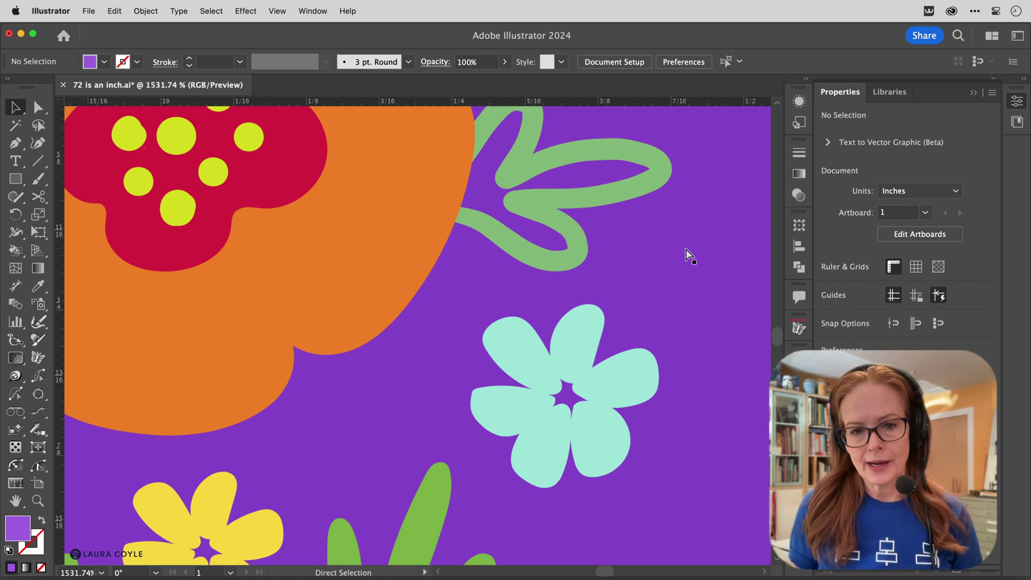
scroll(686, 249, "down", 10)
left_click_drag(573, 278, 467, 377)
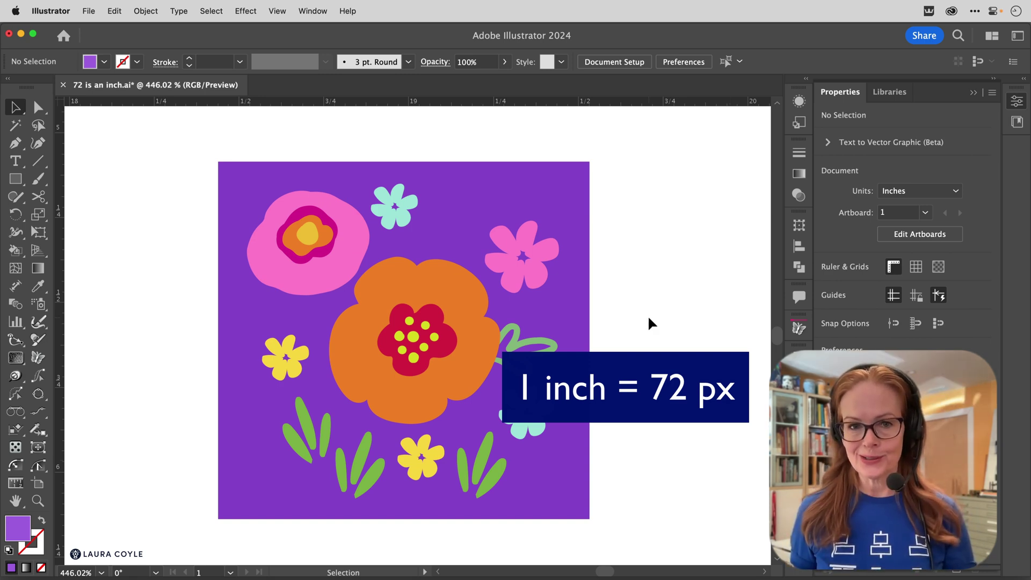
Step: Draw Artboard 7 in empty canvas space and size it to 1 in wide by 1 in high
key("space")
left_click_drag(653, 203, 373, 481)
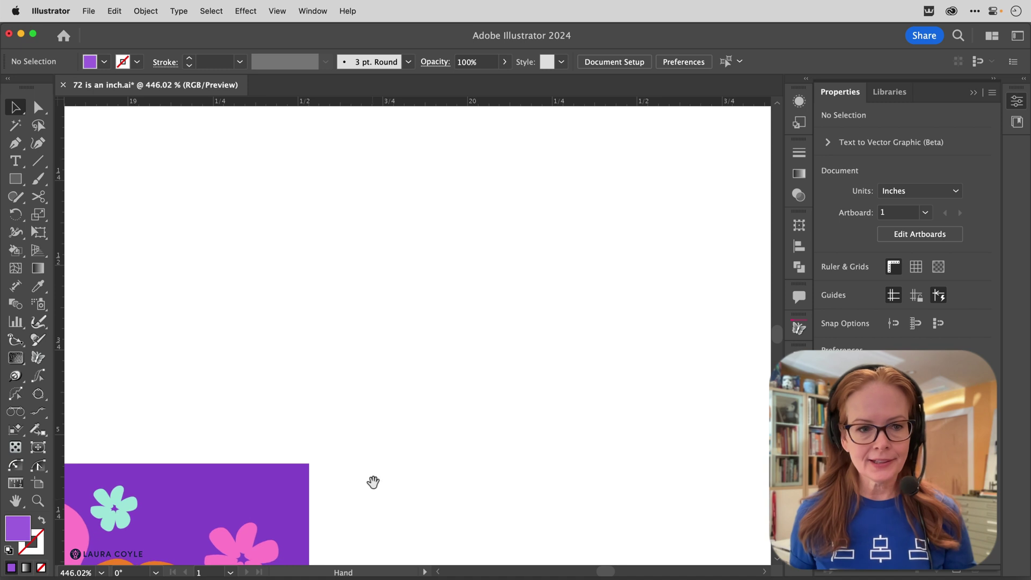
left_click(38, 483)
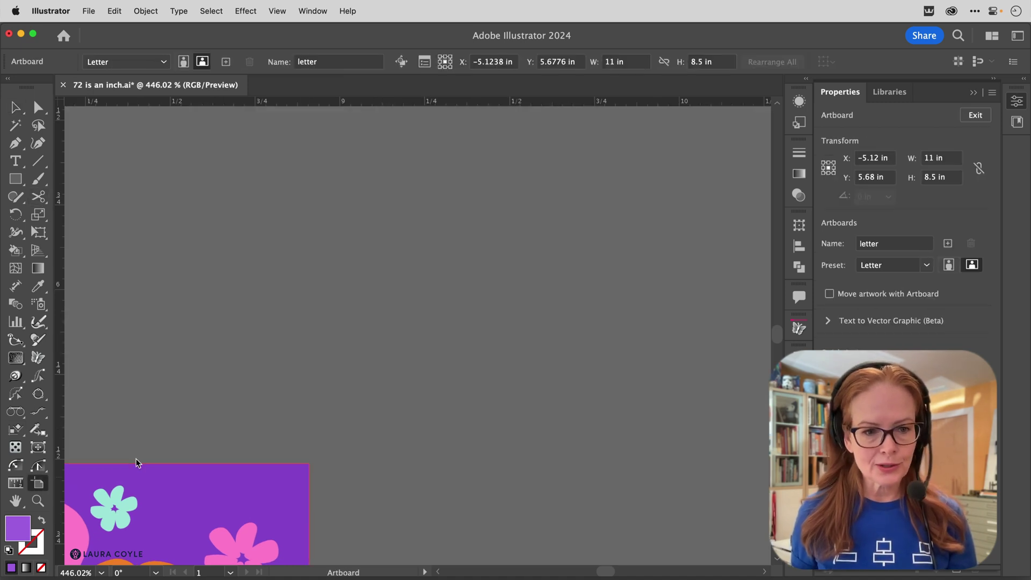
left_click_drag(387, 185, 650, 437)
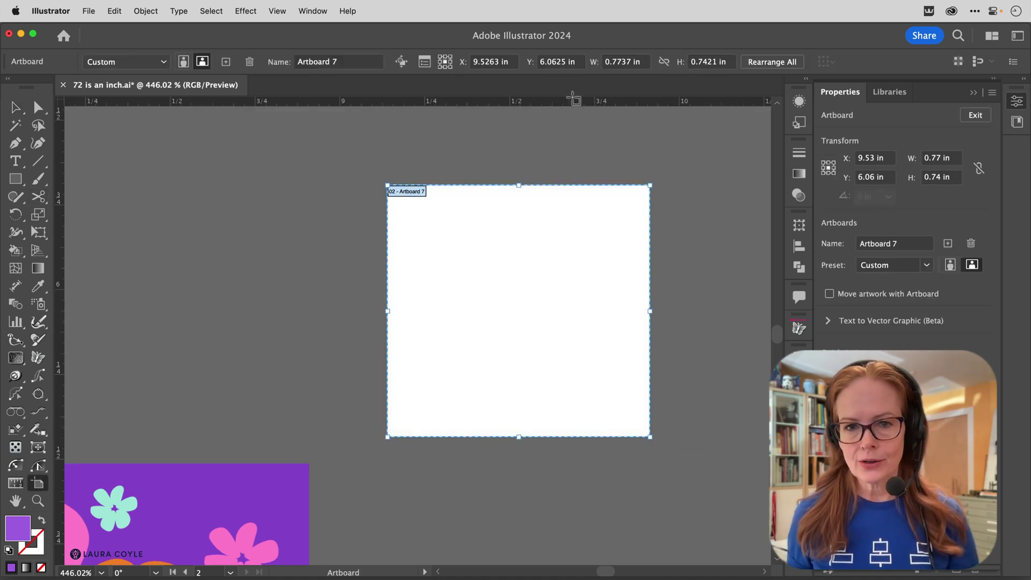
double_click(618, 62)
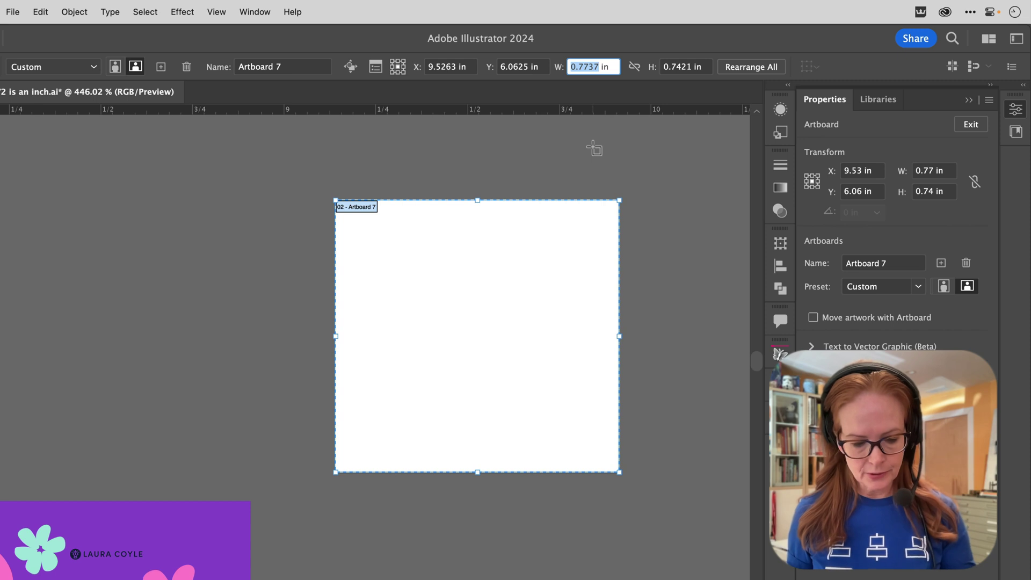
type("1")
left_click(676, 67)
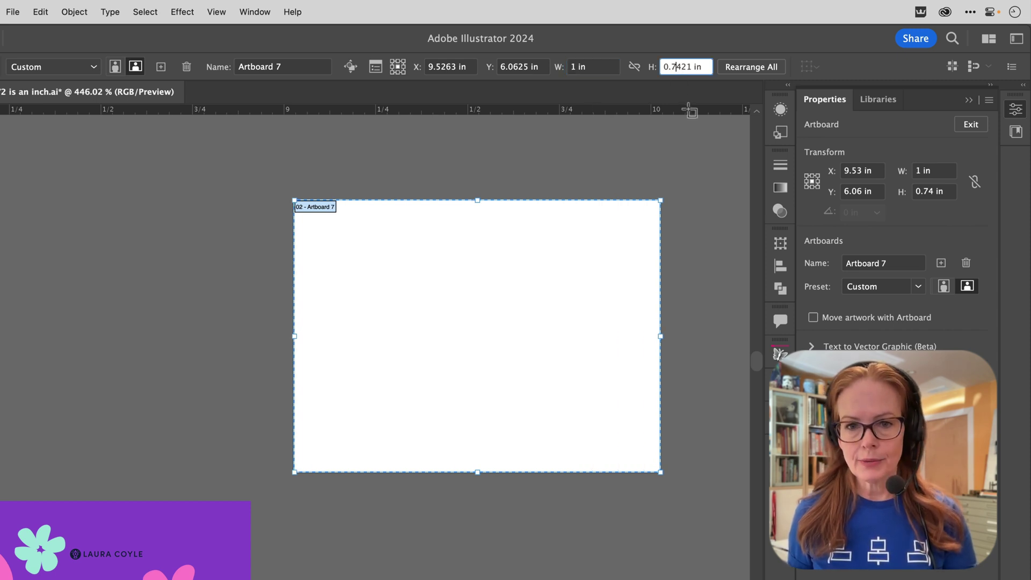
double_click(677, 67)
type("1")
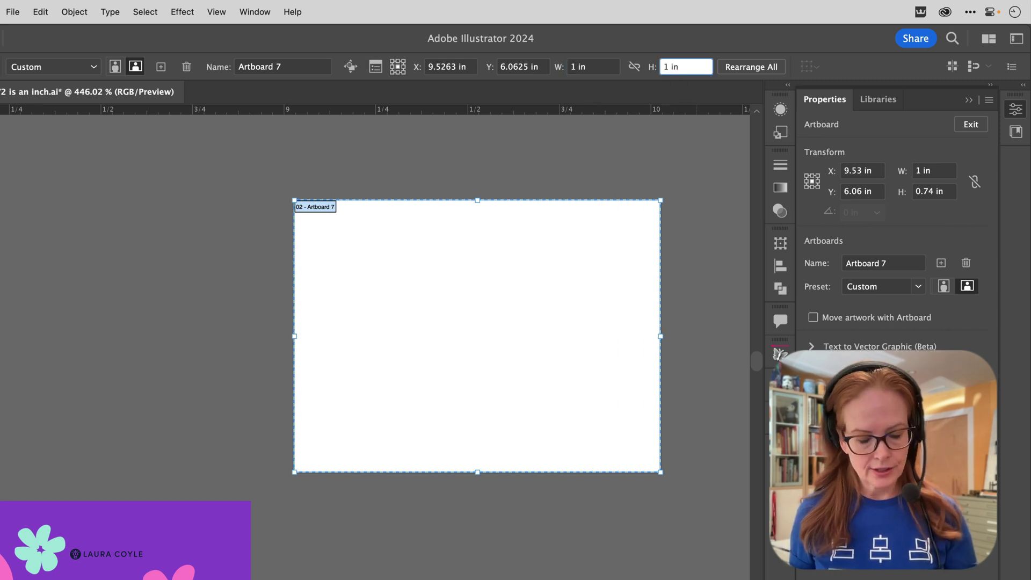
key("Tab")
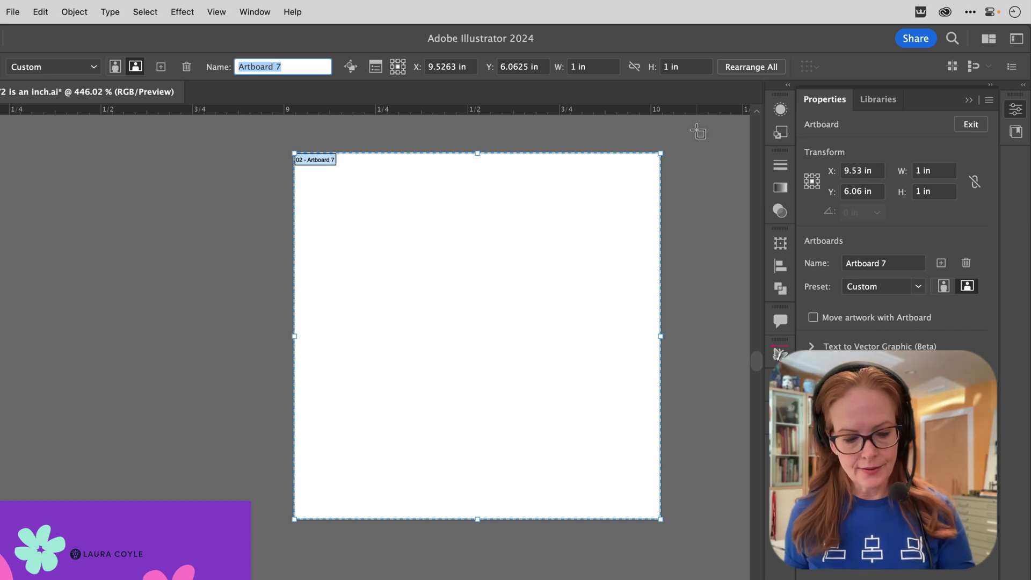
key("Return")
Step: Set the document units to Pixels and confirm Artboard 7 reads 72 × 72 px
key("Escape")
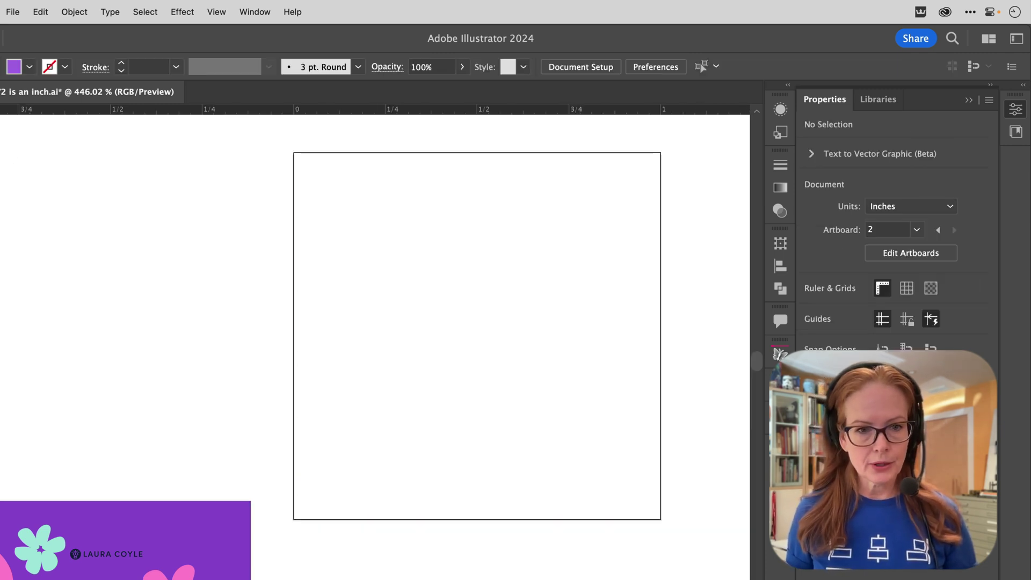
left_click_drag(604, 266, 523, 290)
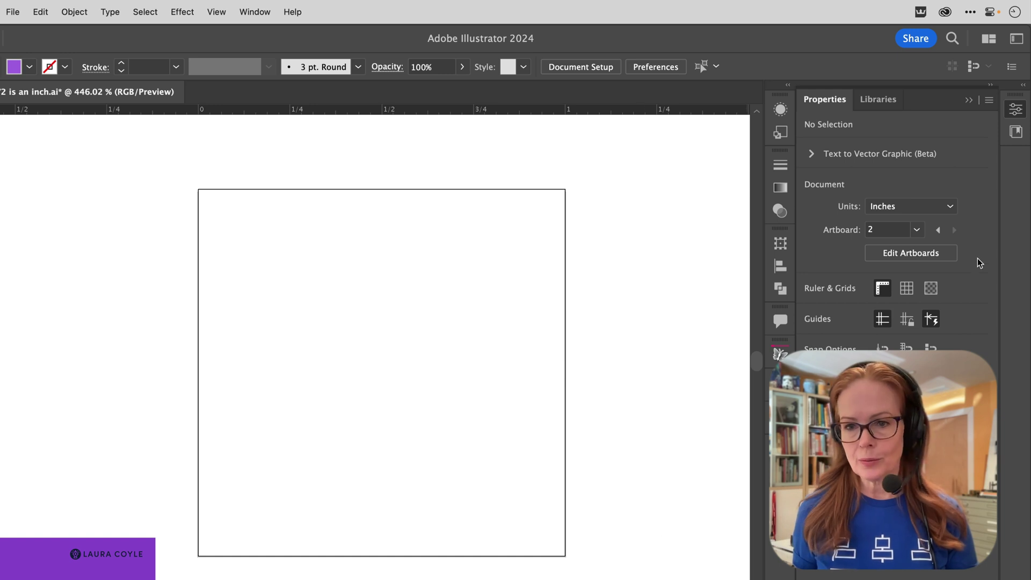
left_click(949, 208)
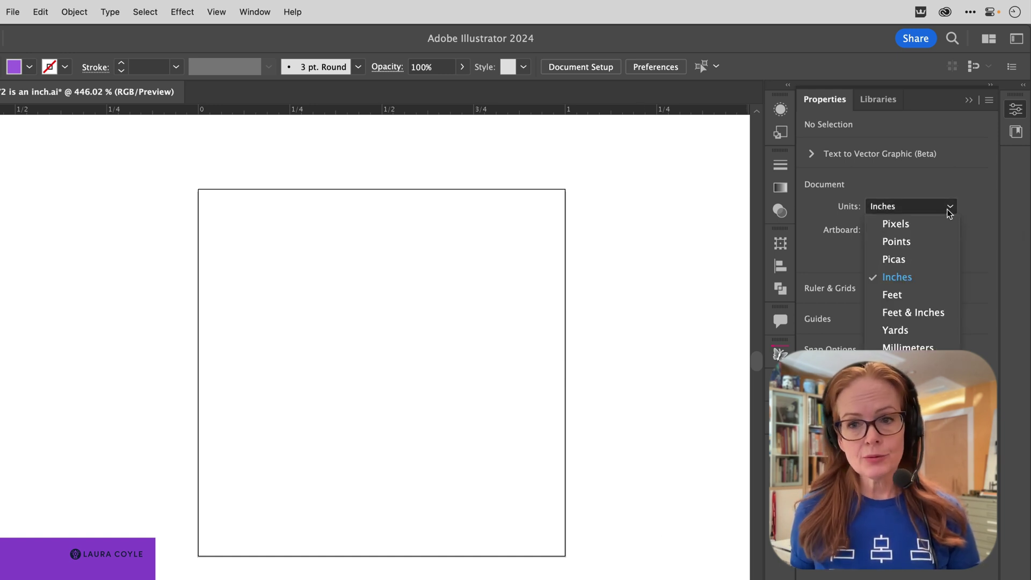
left_click(935, 224)
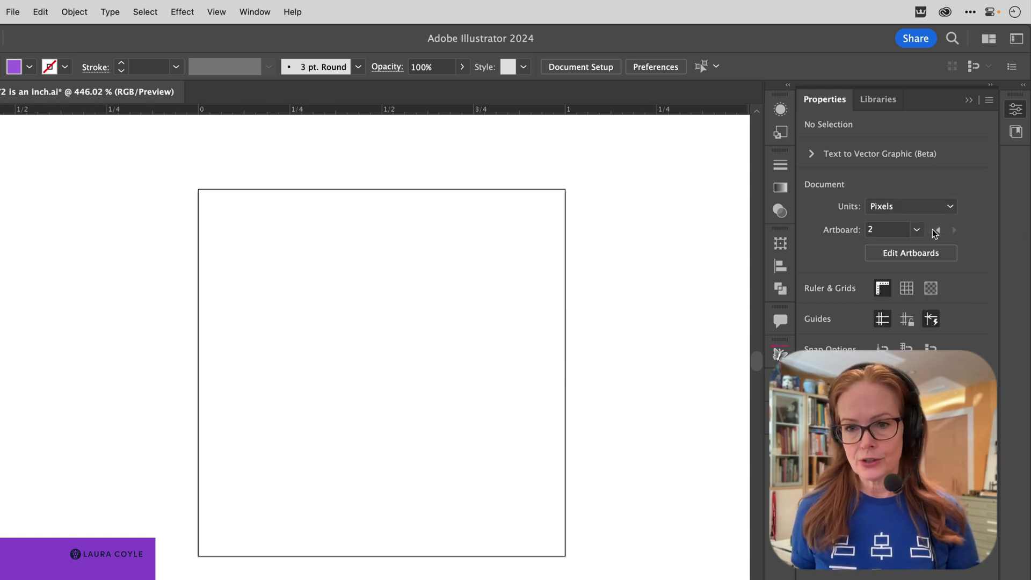
left_click(929, 259)
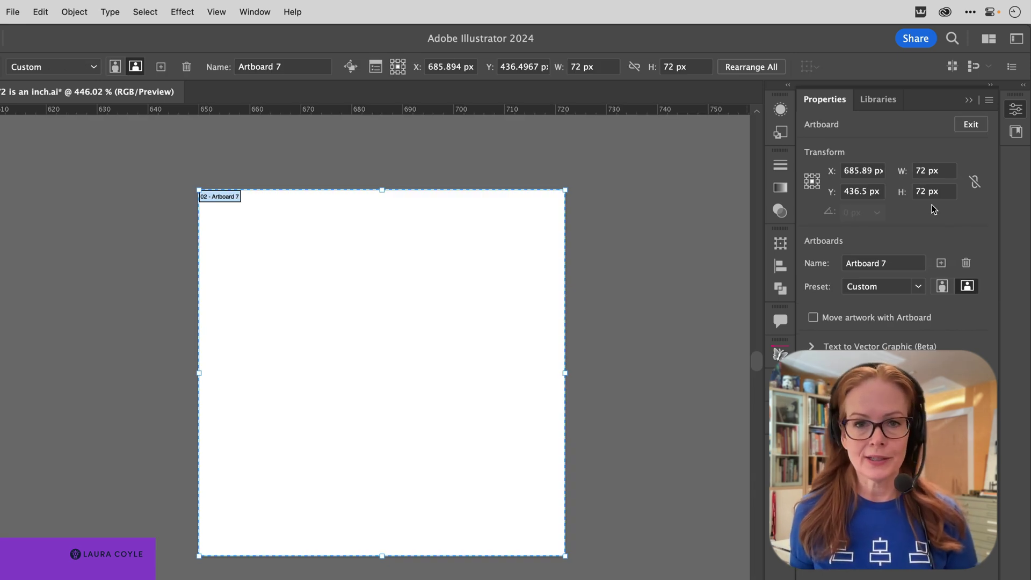
key("Escape")
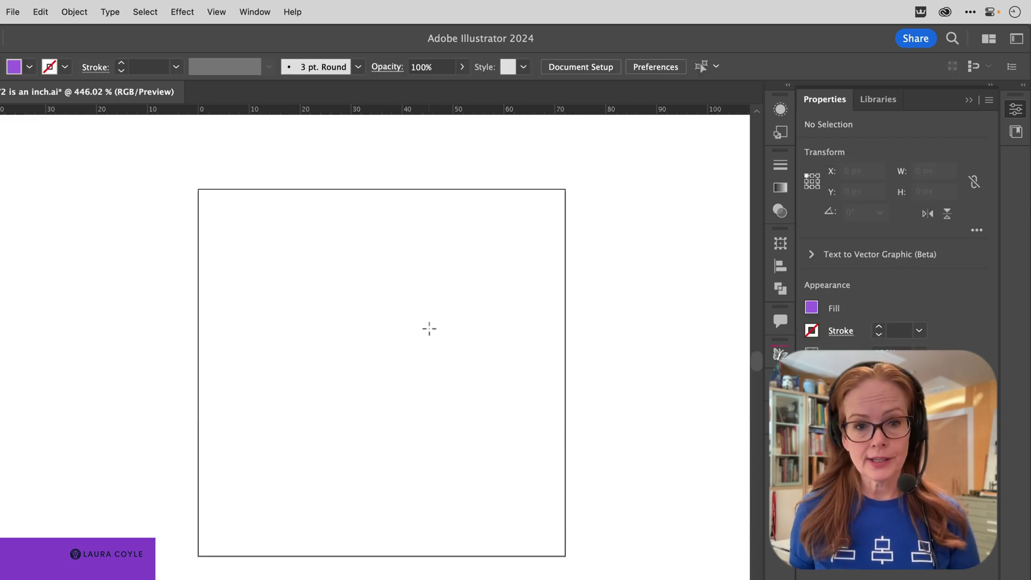
Step: Create a 1 in × 1 in (72 × 72 px) purple rectangle and snap it onto Artboard 7's corner
left_click(437, 325)
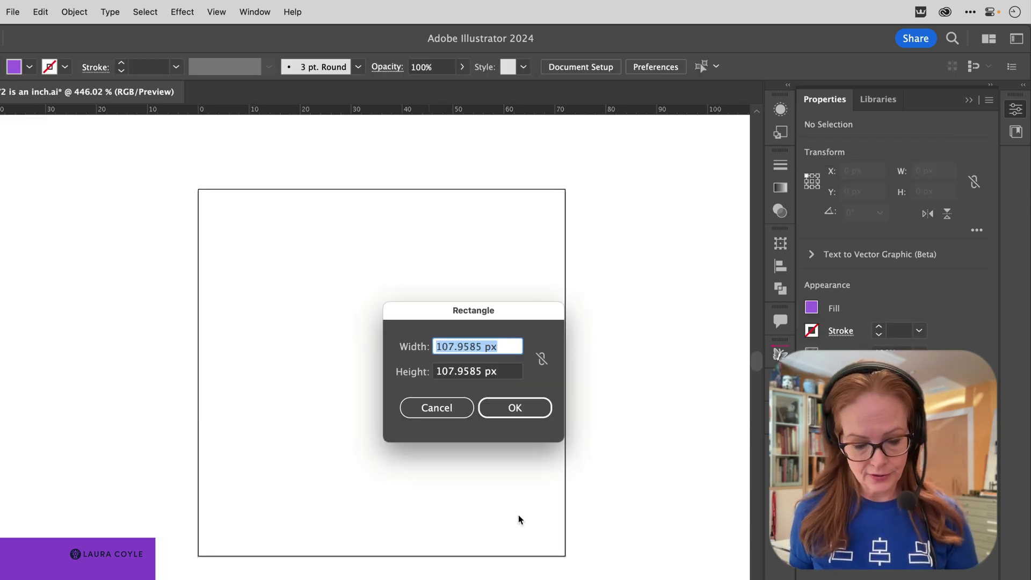
type("1 in")
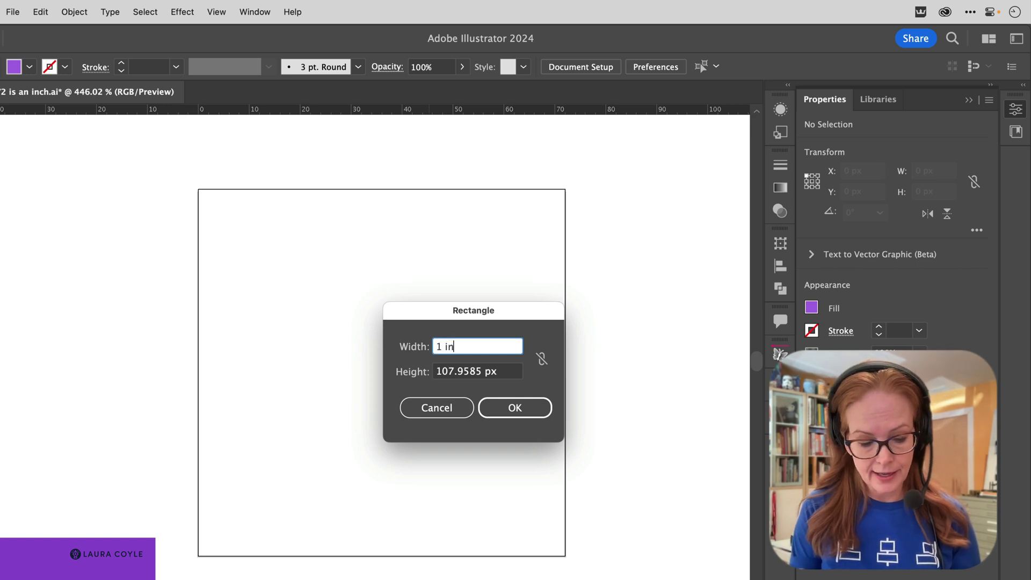
key("Tab")
type("1 in")
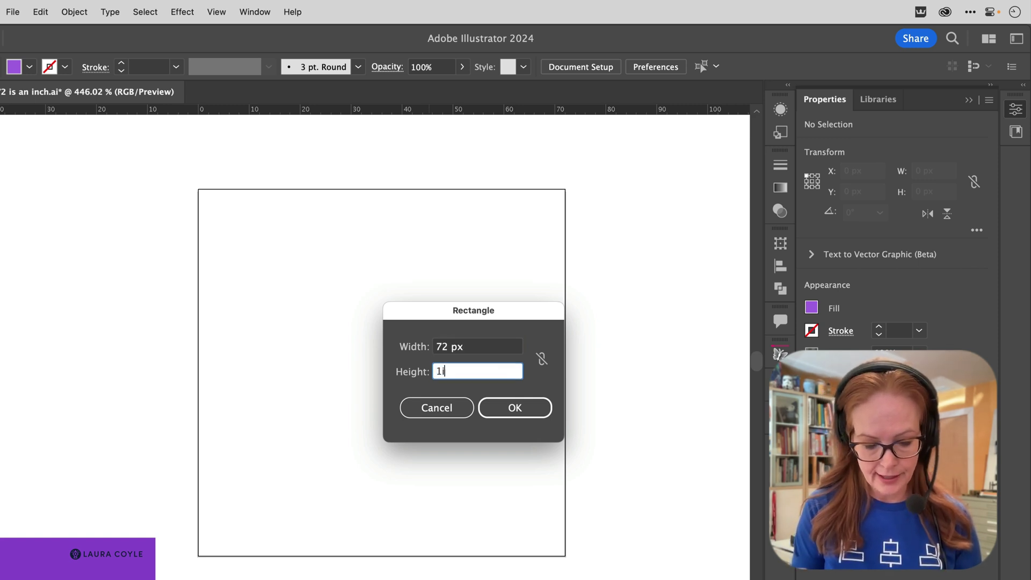
key("Tab")
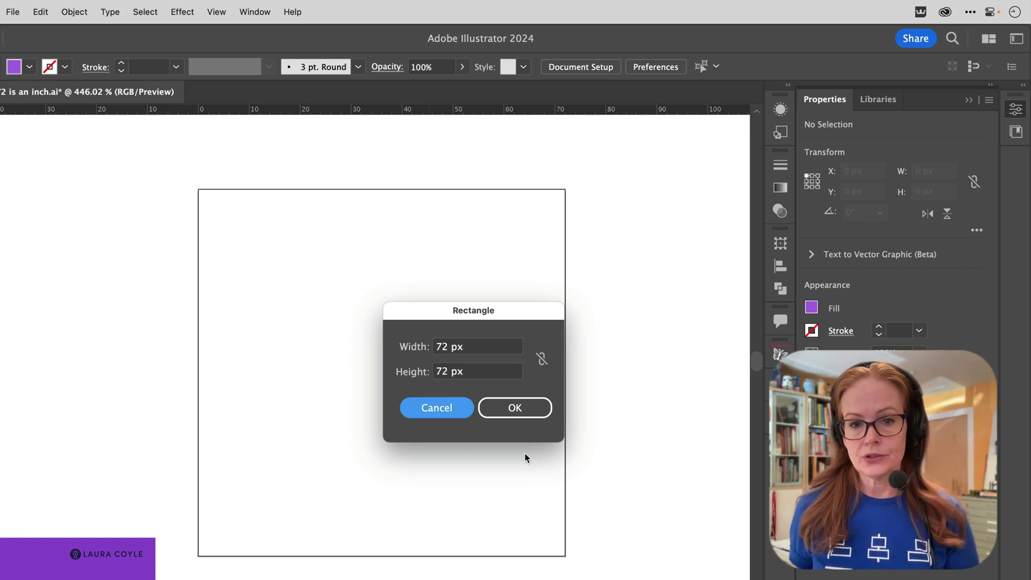
left_click(516, 409)
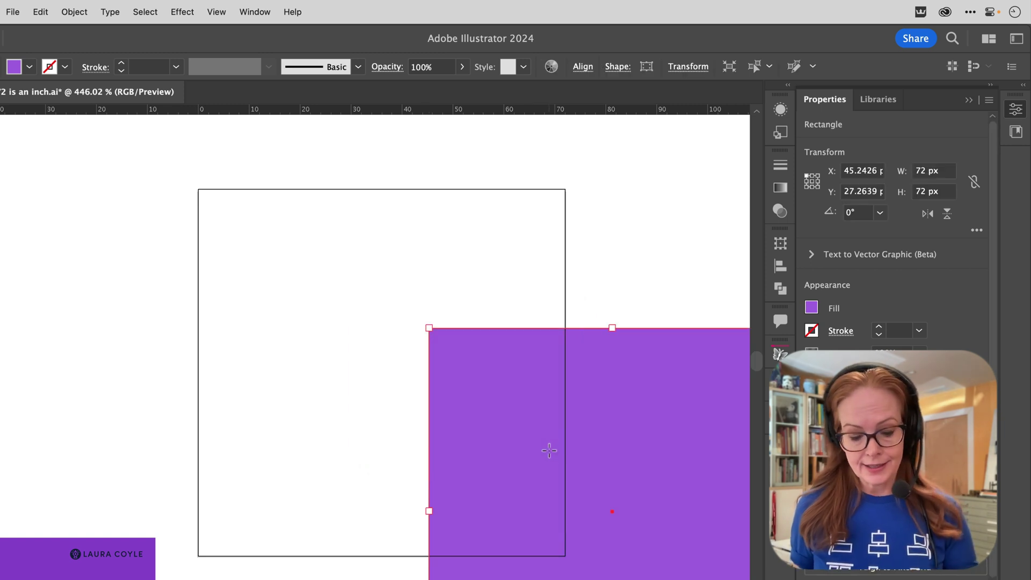
key("v")
left_click_drag(638, 476, 407, 337)
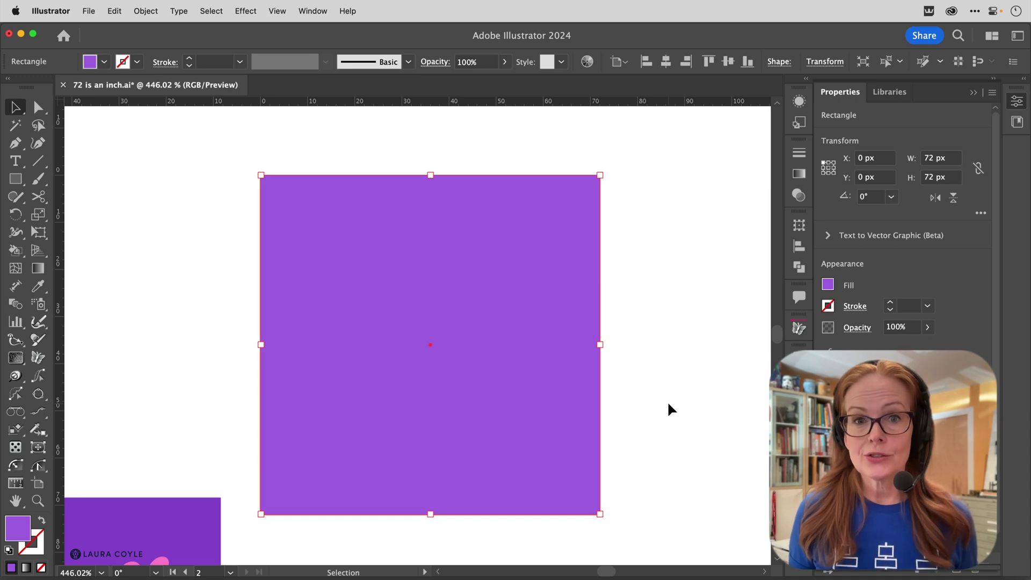
Step: Zoom out and pan until both ruler photos show inside the purple frame
key("z")
left_click_drag(515, 444, 654, 228)
left_click_drag(322, 419, 478, 252)
left_click_drag(172, 429, 771, 398)
left_click_drag(451, 222, 546, 338)
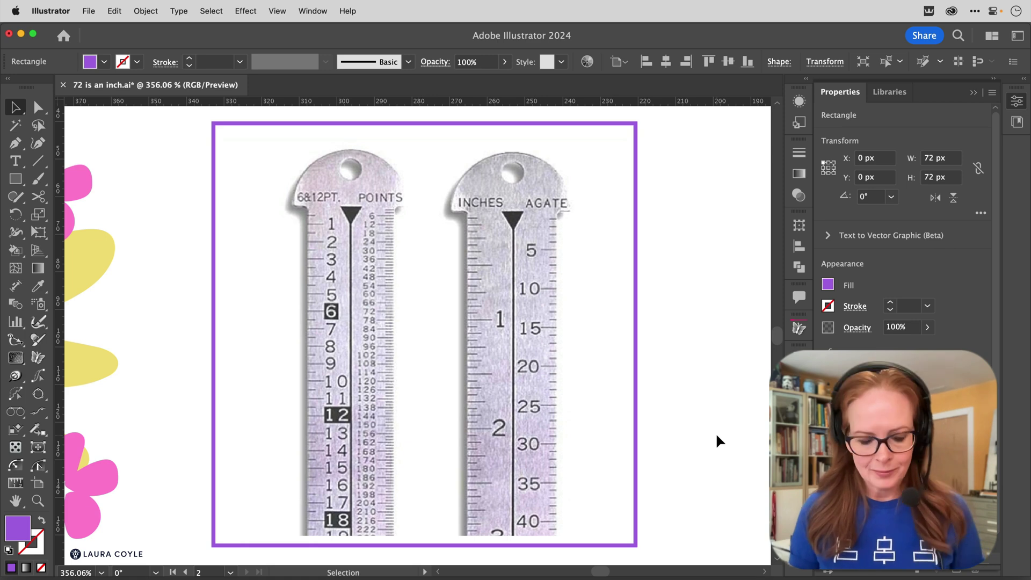
Step: Zoom out to the other artboards and delete the plain purple square
left_click(682, 444)
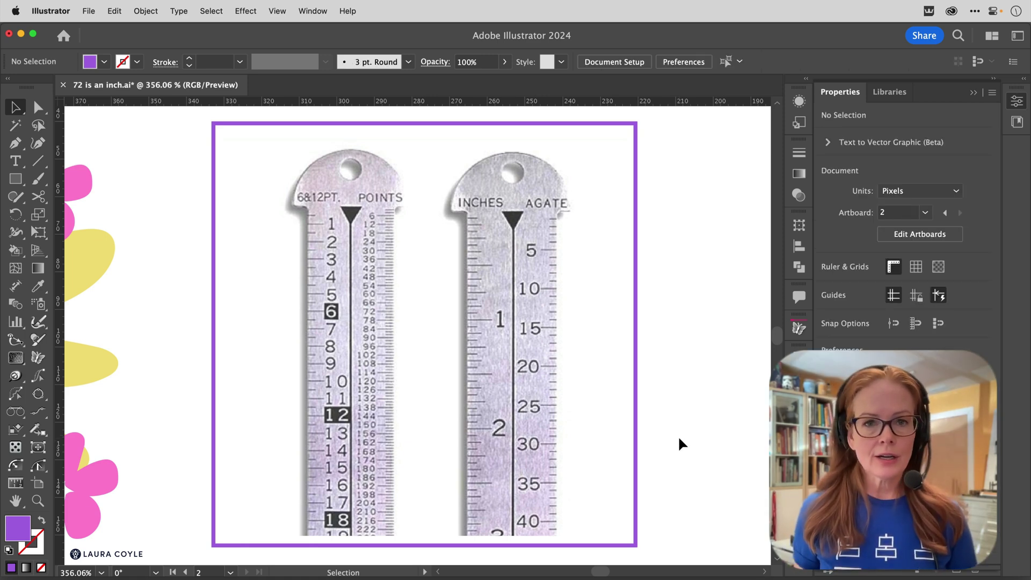
left_click_drag(656, 226, 476, 310)
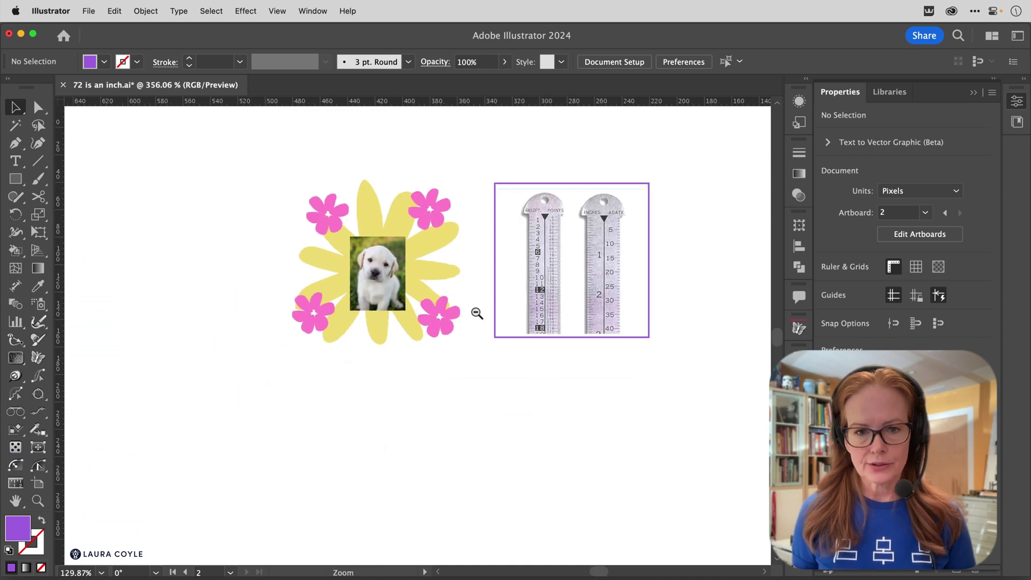
left_click_drag(670, 113, 287, 207)
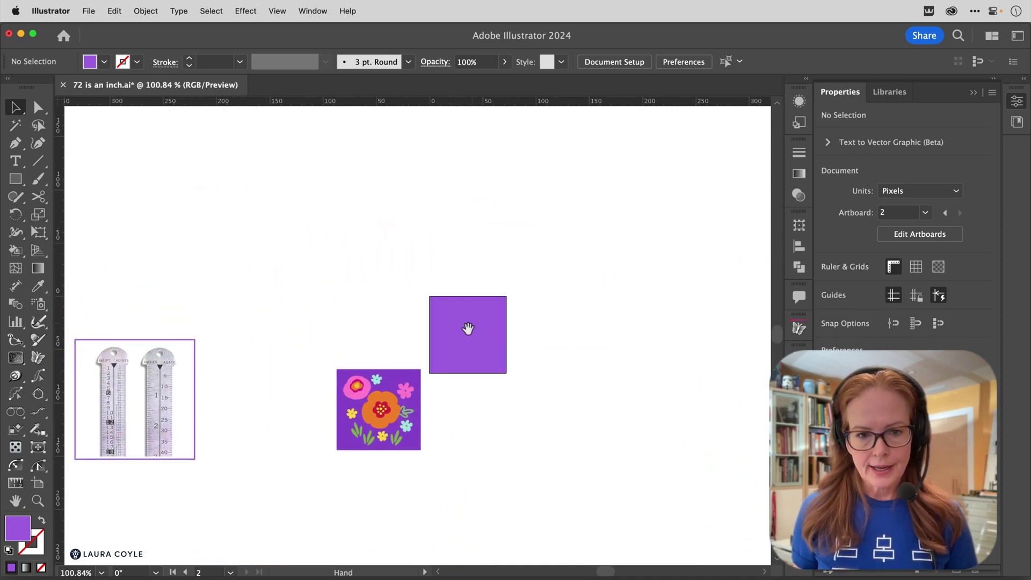
left_click_drag(468, 329, 382, 334)
scroll(436, 376, "down", 4)
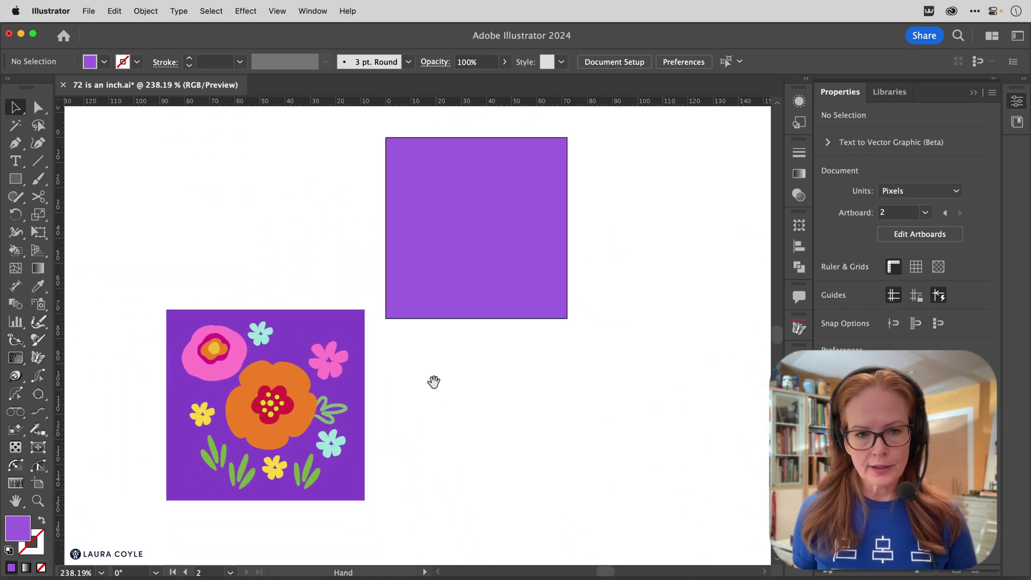
left_click(493, 256)
key("Delete")
Step: Move the whole flower artwork group onto the empty 1-inch artboard and centre it in view
left_click_drag(127, 259, 355, 502)
left_click_drag(355, 450, 538, 297)
left_click(640, 311)
left_click_drag(639, 311, 676, 300)
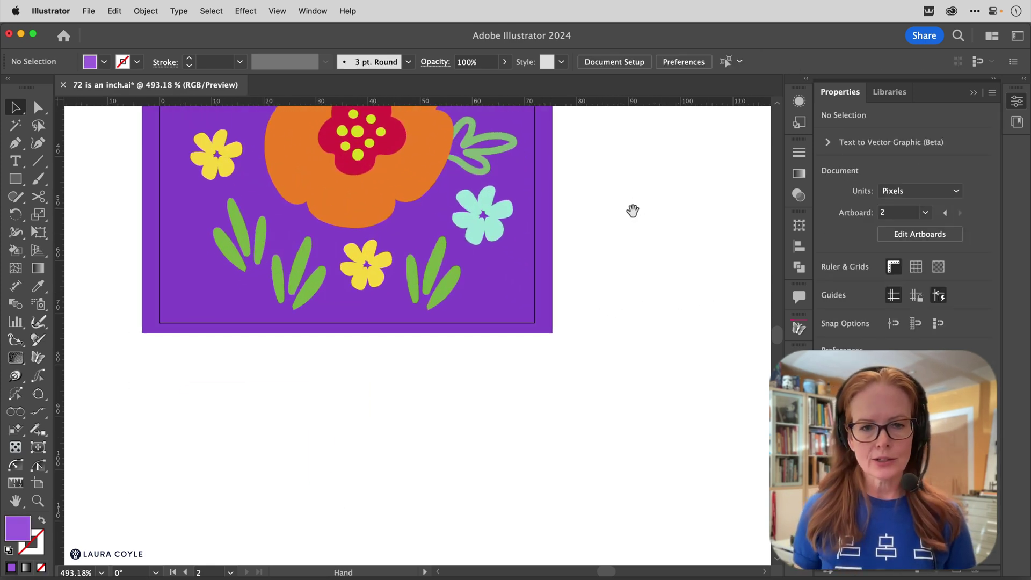
left_click_drag(633, 209, 710, 395)
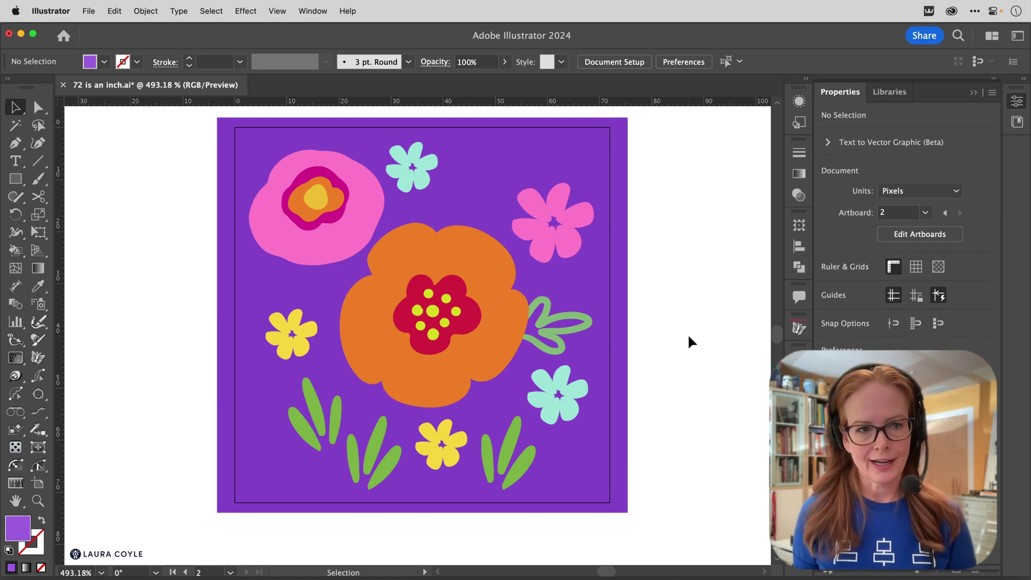
Step: Open File > Export > Save for Web (Legacy) for the 1-inch flower artwork
left_click(89, 11)
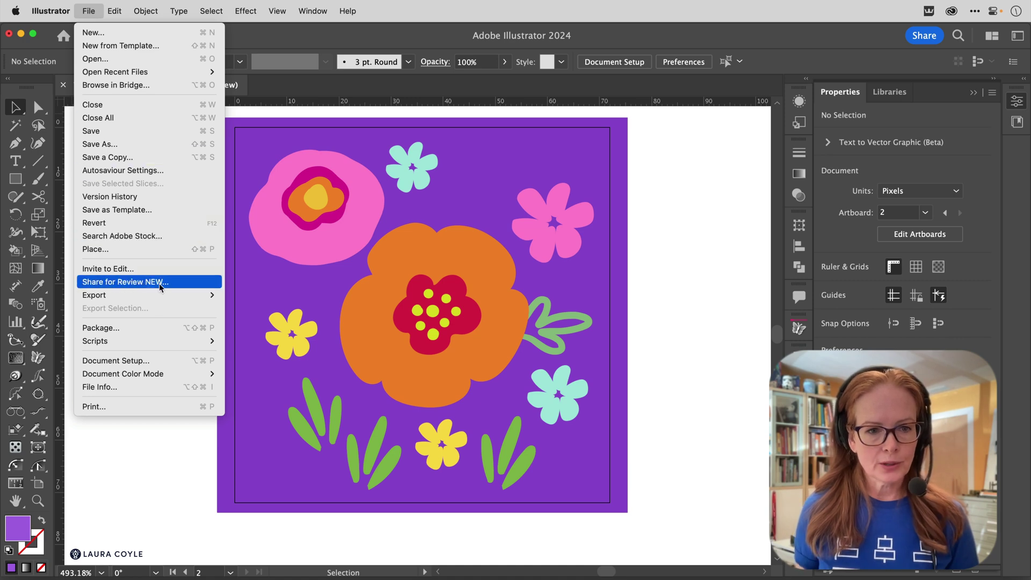
mouse_move(164, 297)
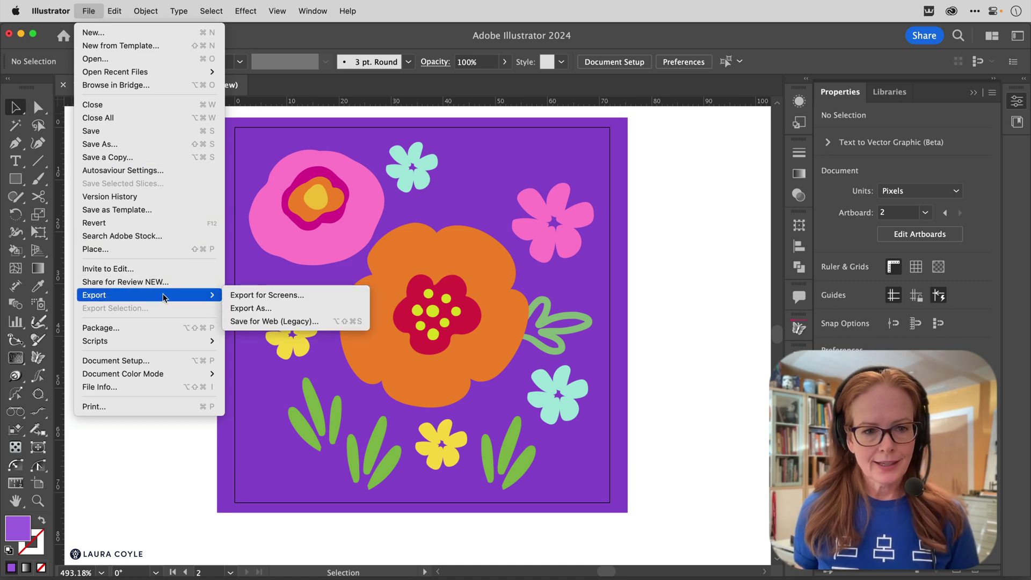
left_click(323, 326)
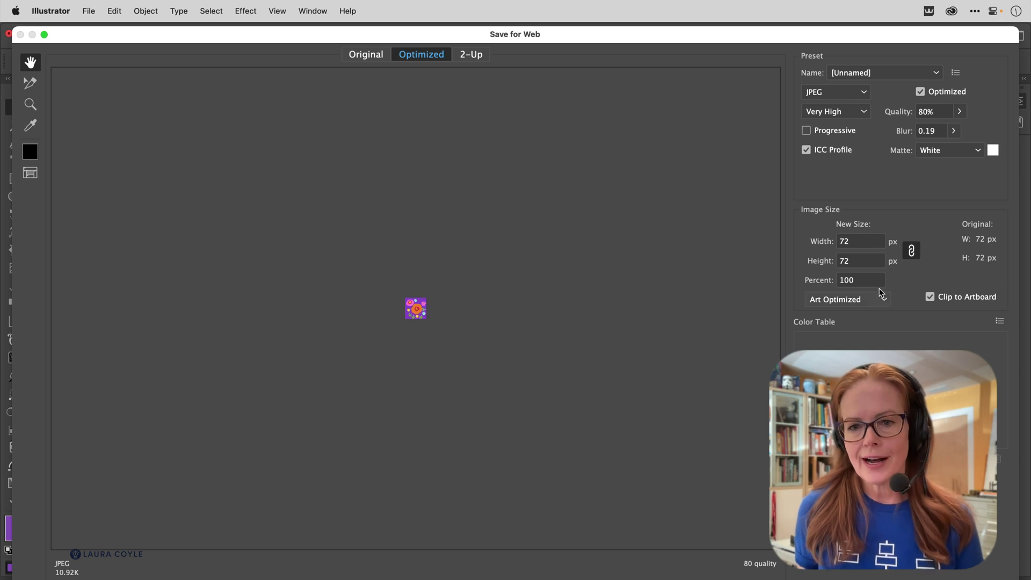
Step: Set the export width to 1080 px, then change it to 2160 px for a 2160 × 2160 image
left_click(865, 242)
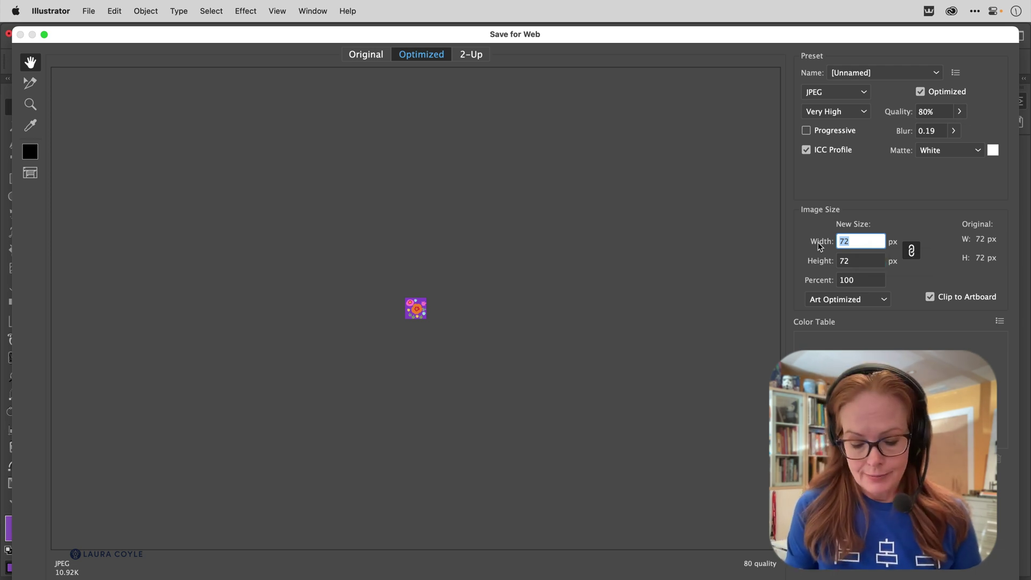
type("1080")
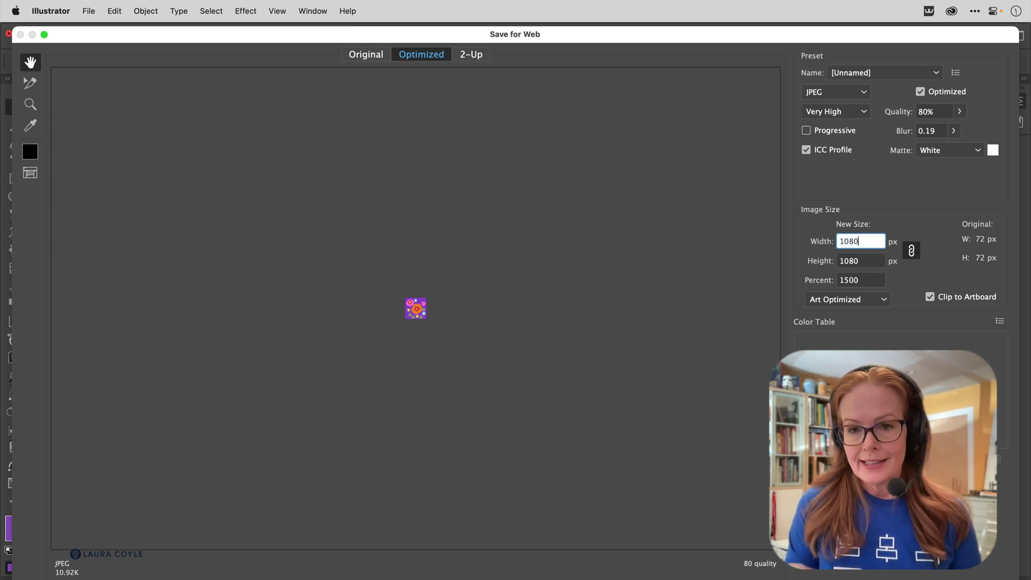
key("Tab")
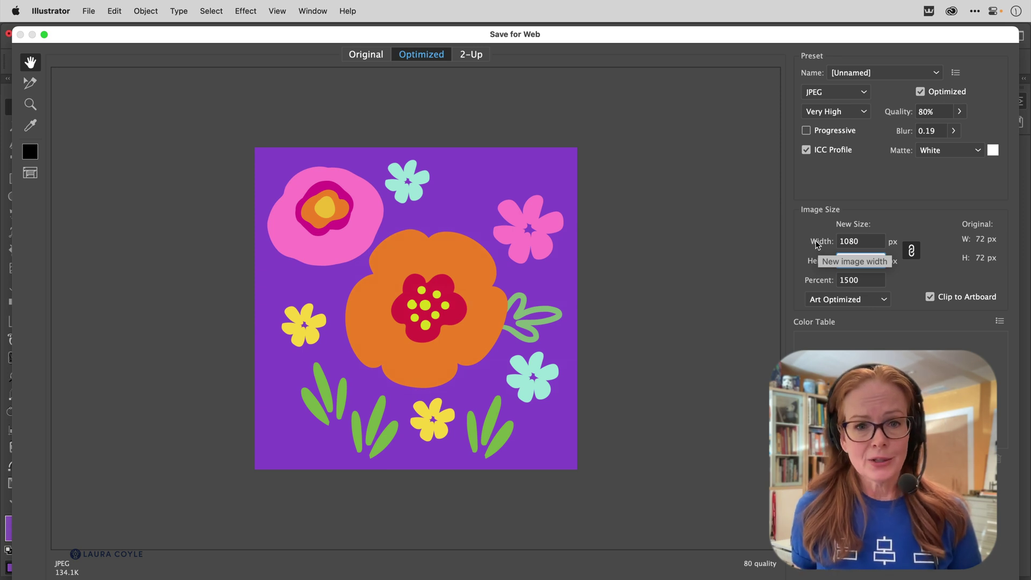
left_click(841, 243)
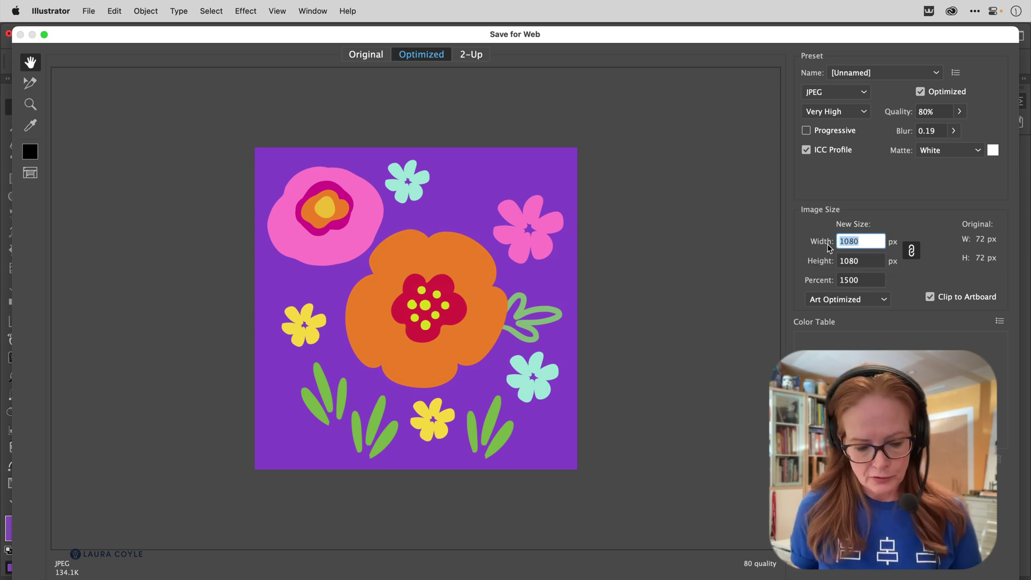
type("2160")
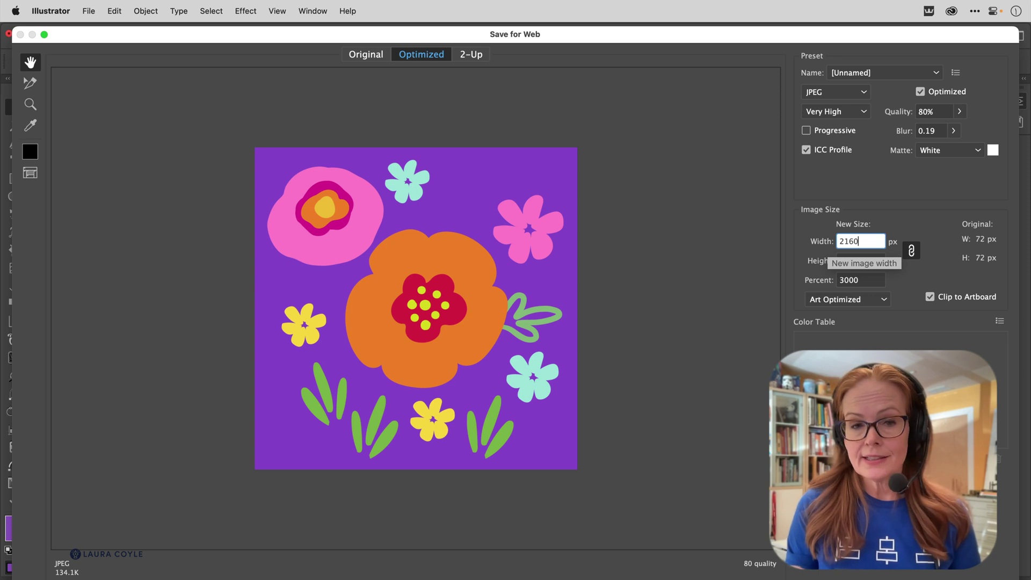
key("Tab")
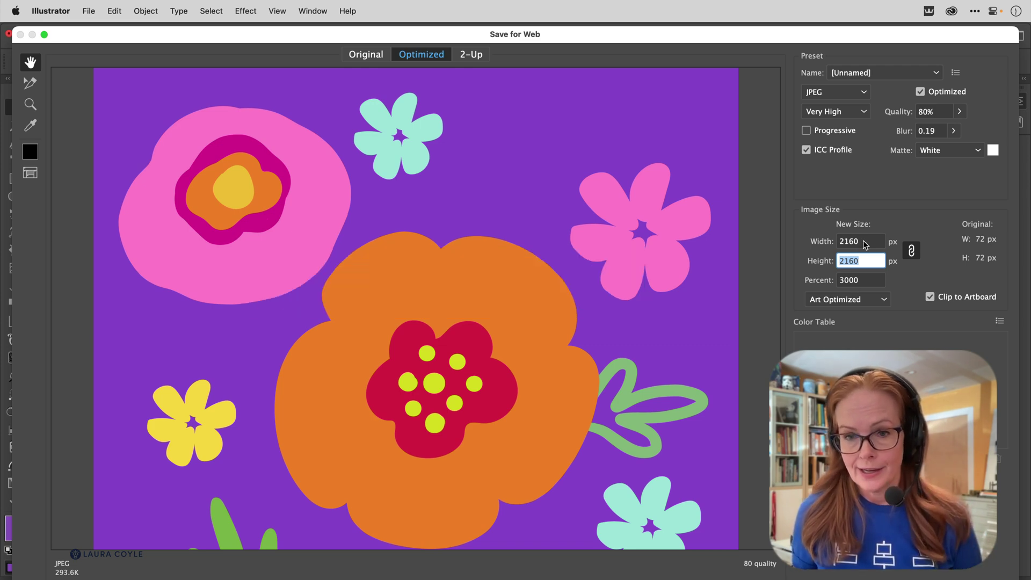
Step: Enter 1800 px as the export width so the image becomes 1800 × 1800 px (2500%)
left_click(843, 242)
type("1800")
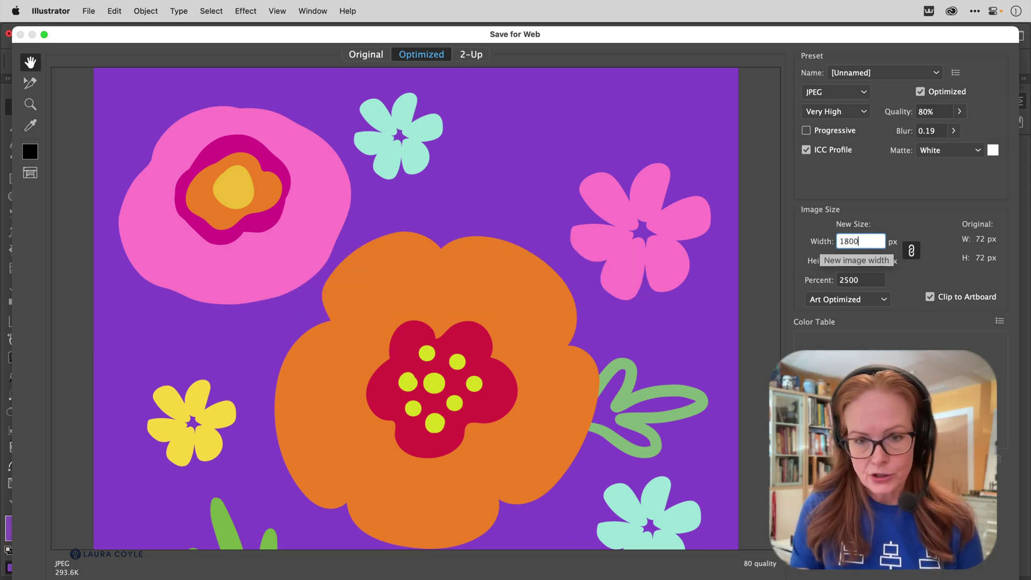
key("Tab")
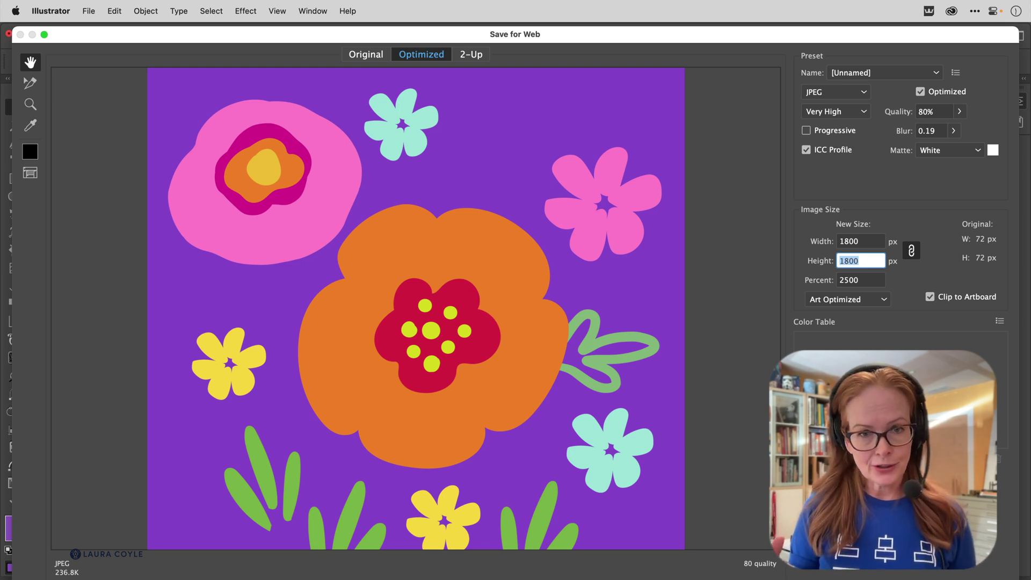
left_click(751, 167)
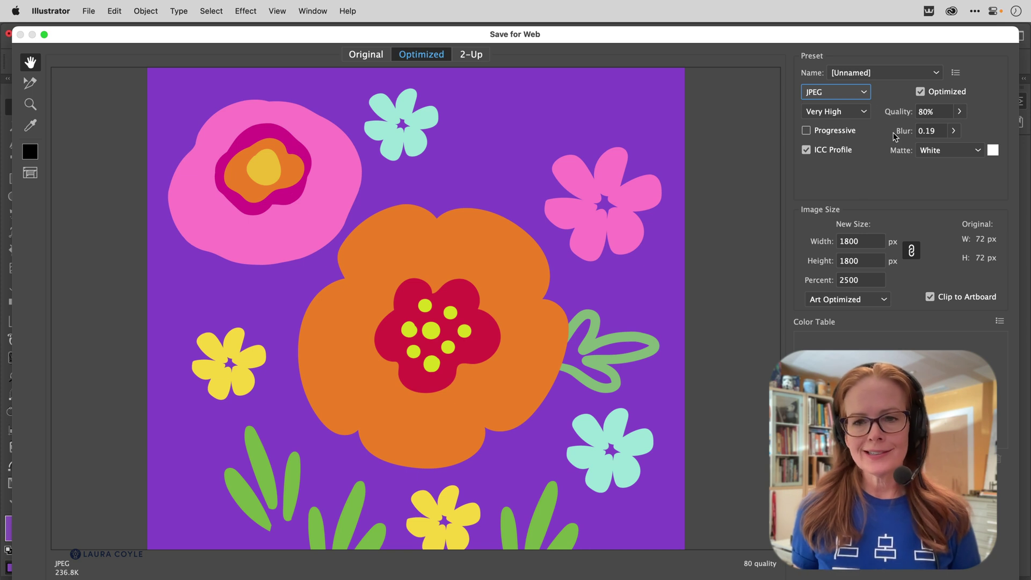
Step: Keep JPEG as the export format and close Save for Web without saving
left_click(866, 94)
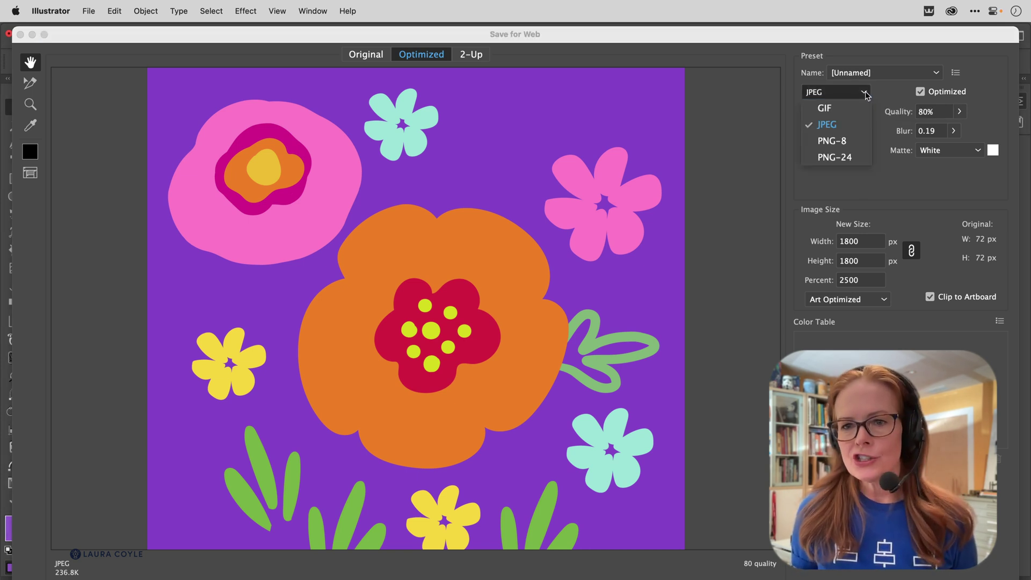
left_click(880, 97)
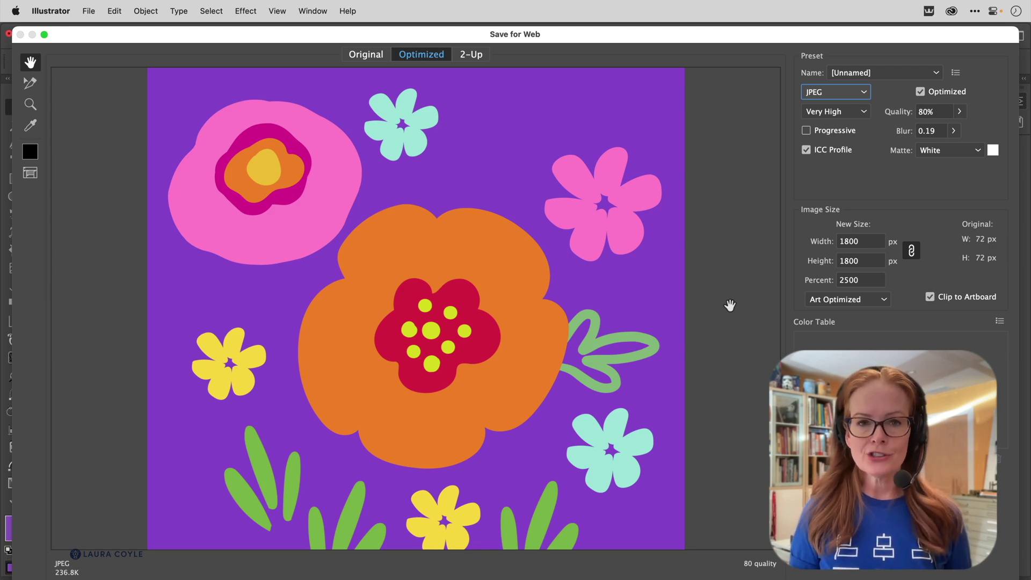
key("Tab")
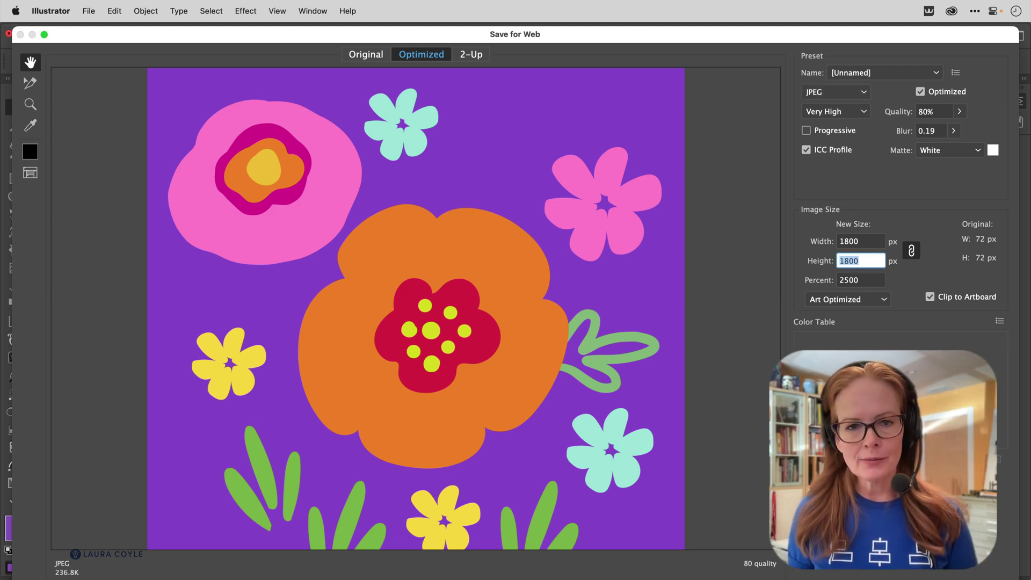
key("Escape")
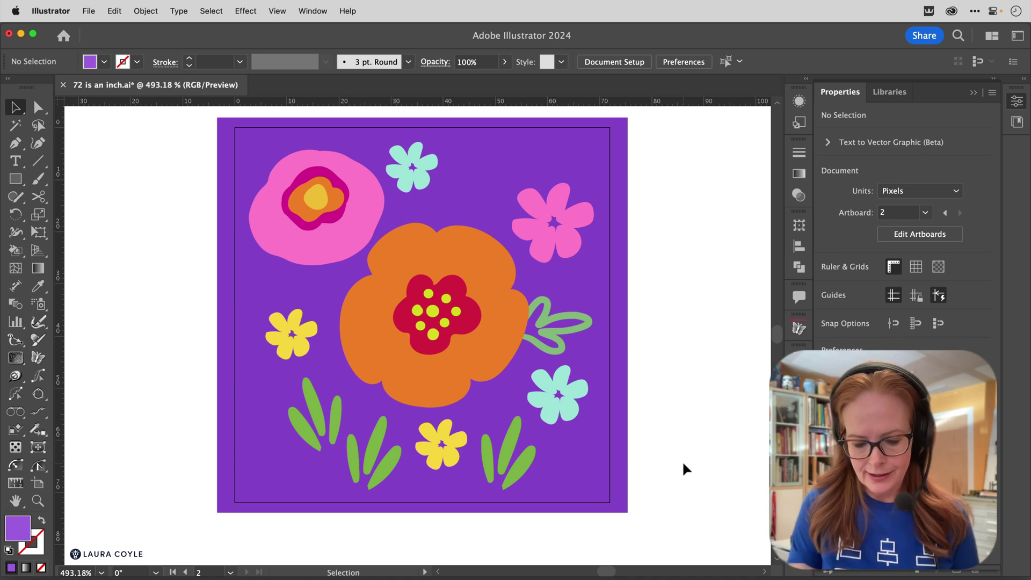
Step: Open New Document, leave Raster Effects at Screen (72 ppi), and close it without creating a file
key("super+n")
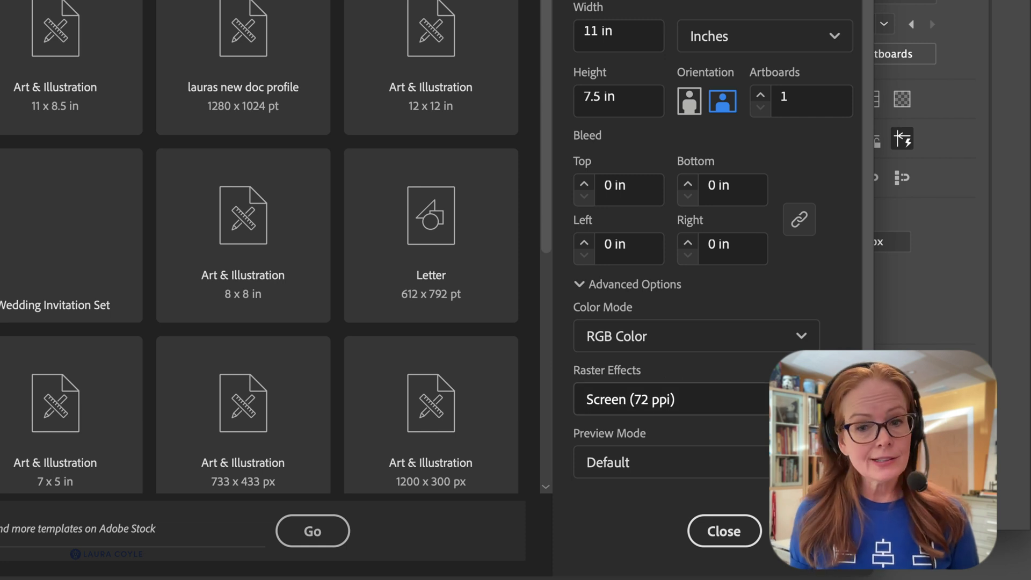
left_click(795, 399)
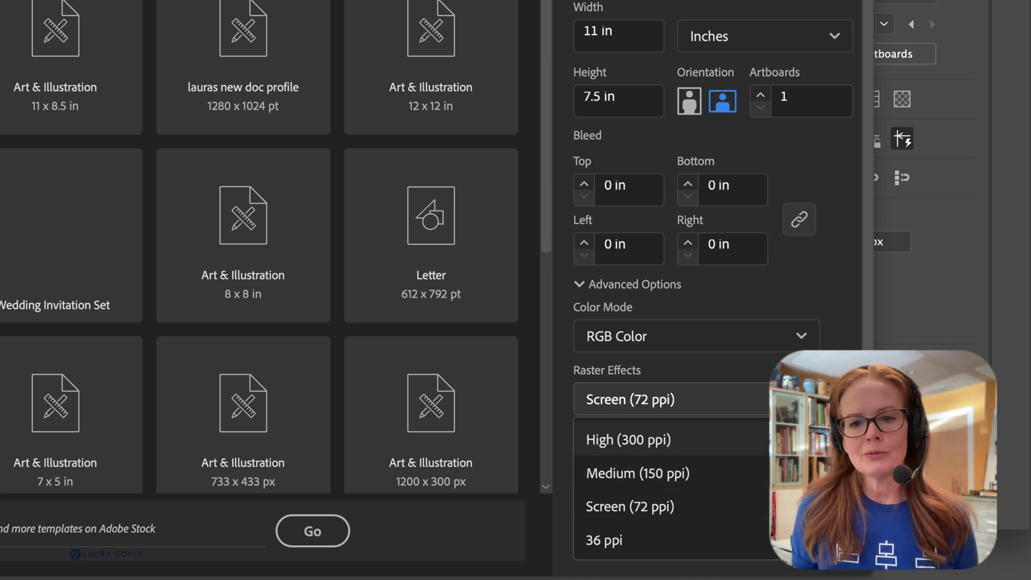
key("Escape")
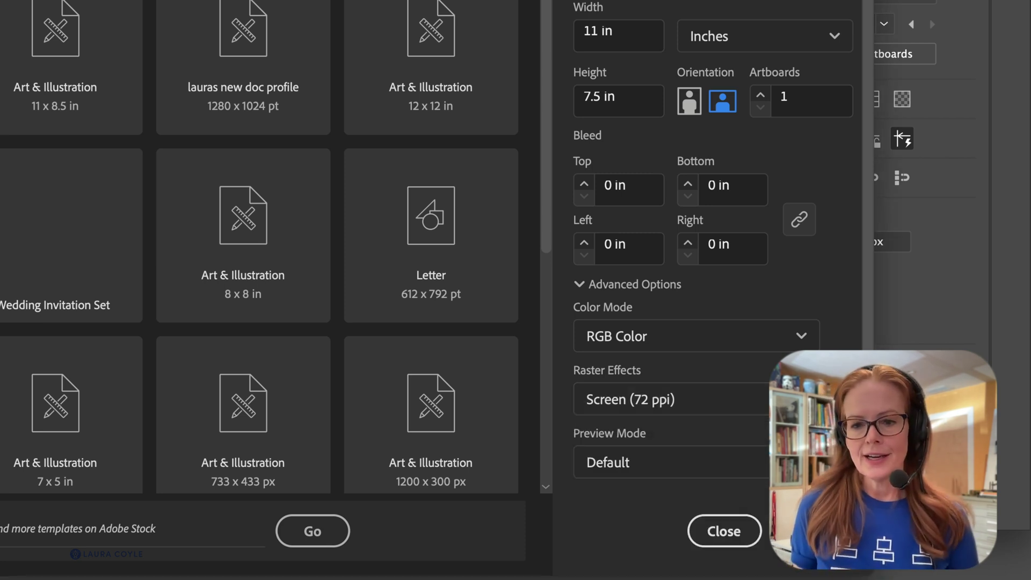
left_click(731, 529)
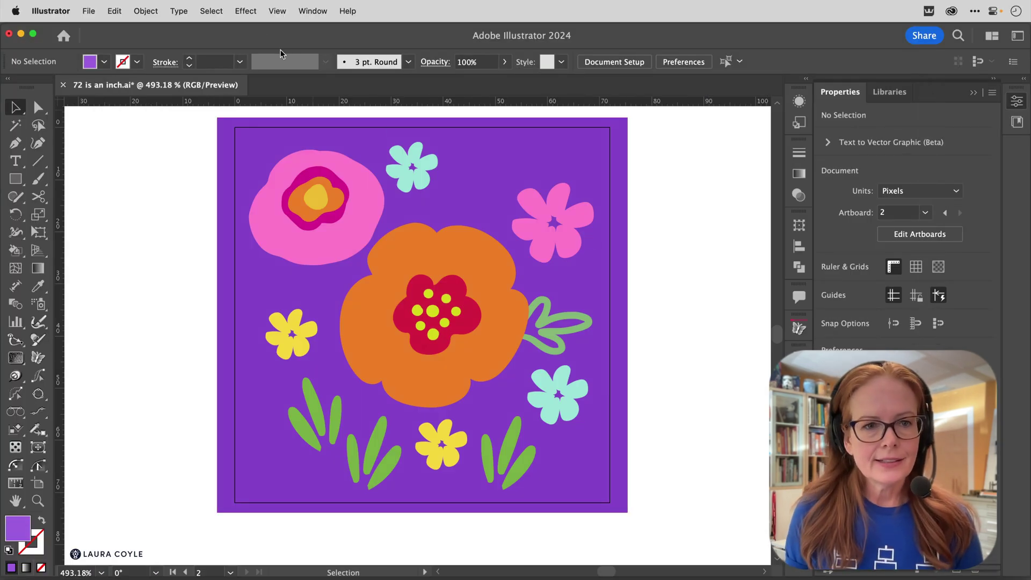
left_click(254, 12)
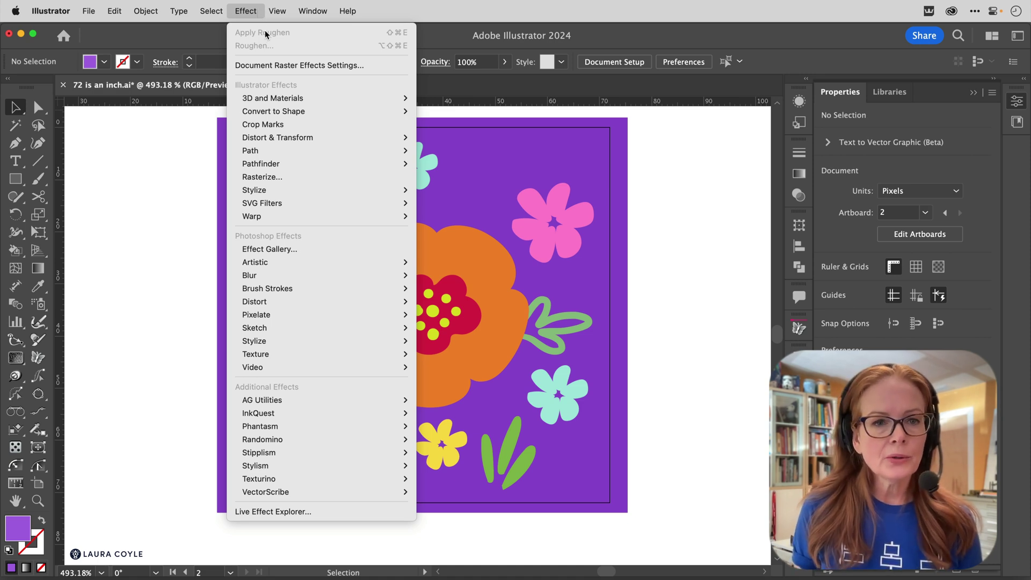
left_click(378, 70)
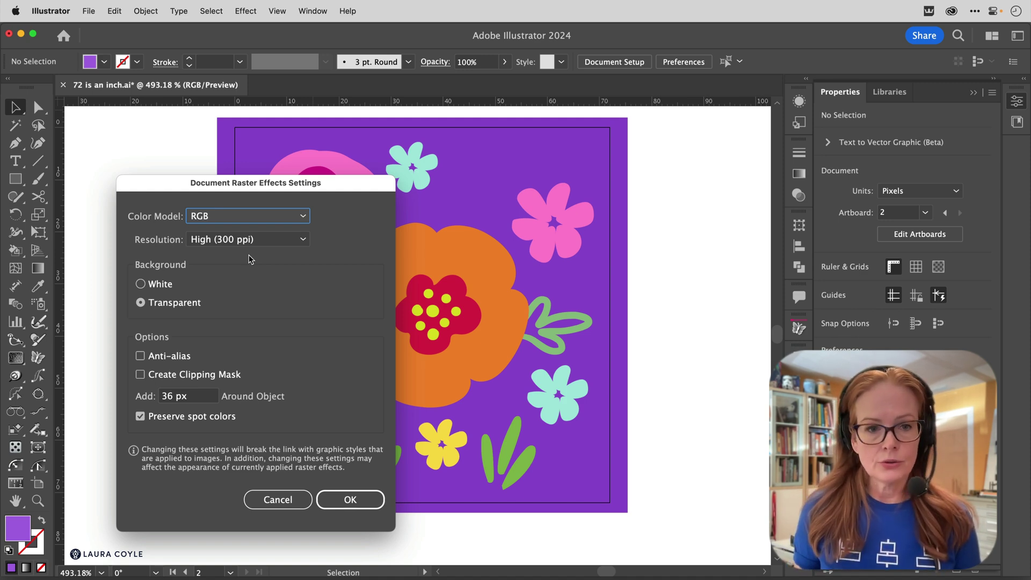
left_click(274, 498)
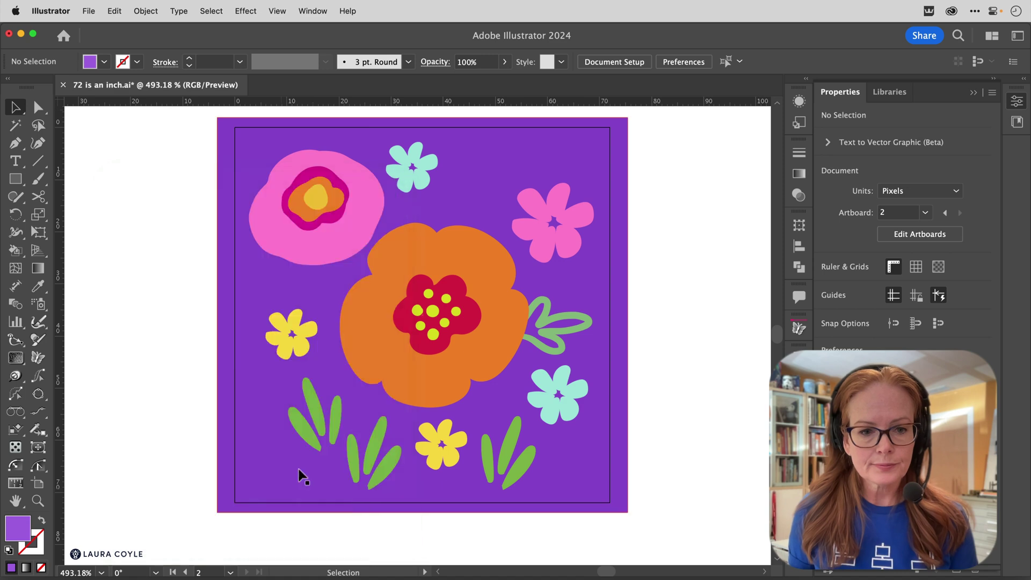
Step: Move from the flower artwork to the purple star artboard, select the star, then deselect it
scroll(272, 370, "down", 5)
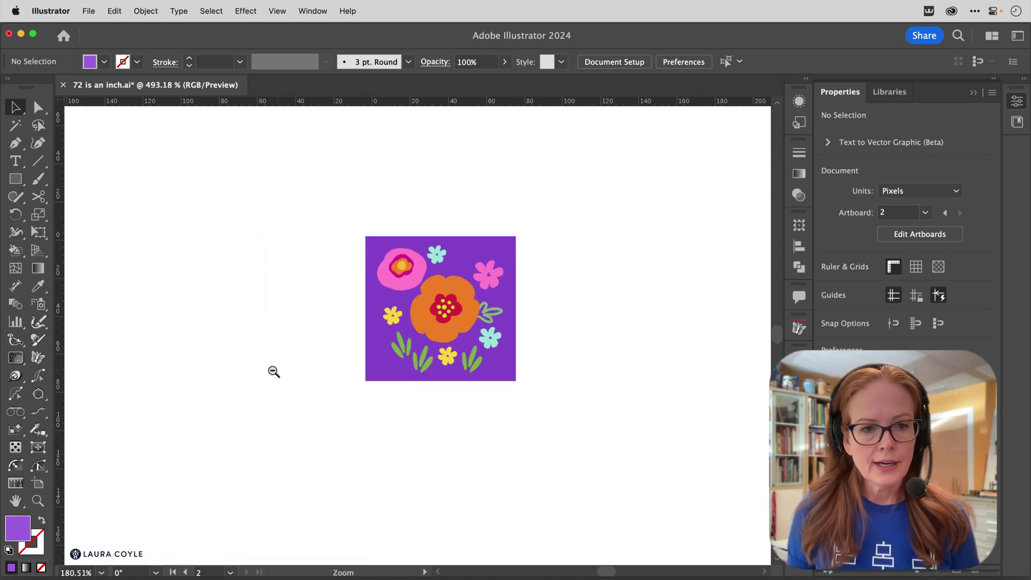
left_click_drag(271, 371, 405, 357)
scroll(405, 357, "left", 20)
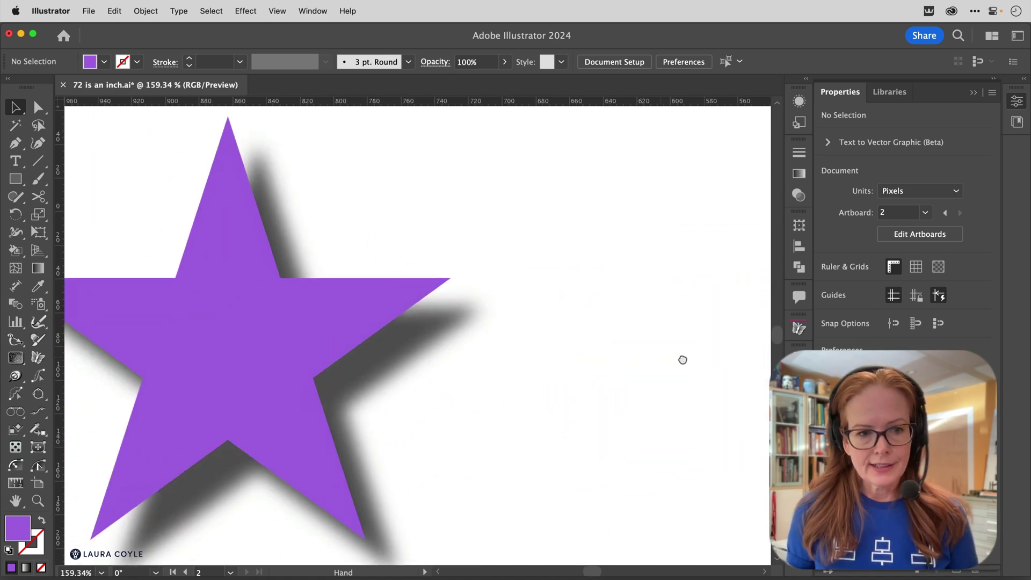
scroll(386, 354, "down", 5)
scroll(475, 349, "up", 5)
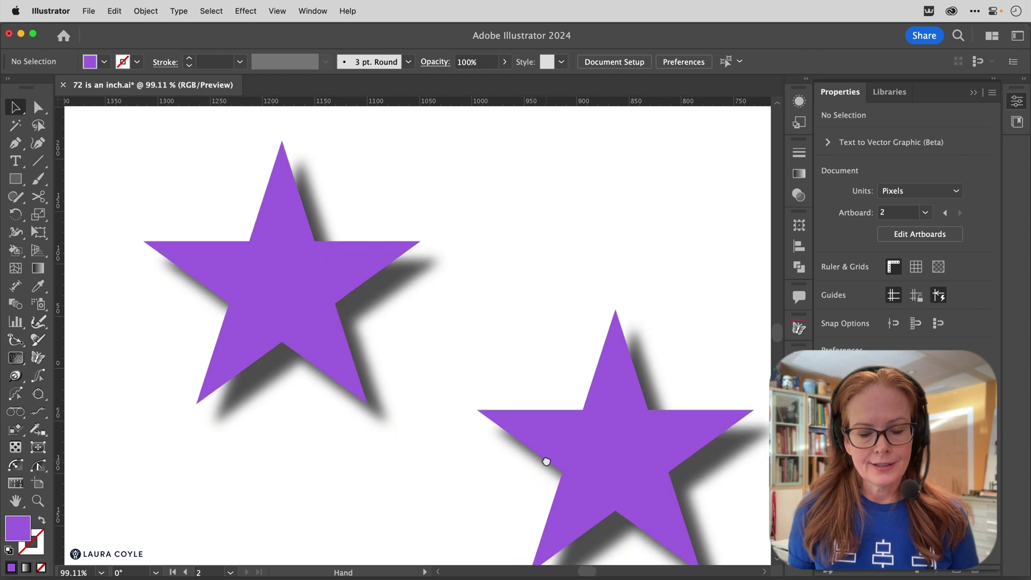
scroll(503, 362, "up", 5)
scroll(720, 412, "left", 3)
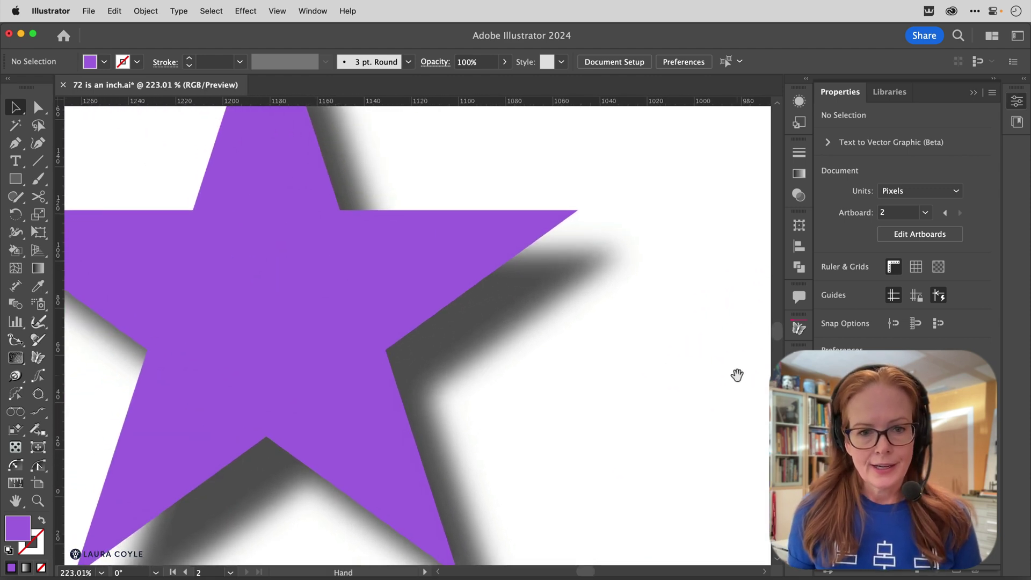
left_click(354, 301)
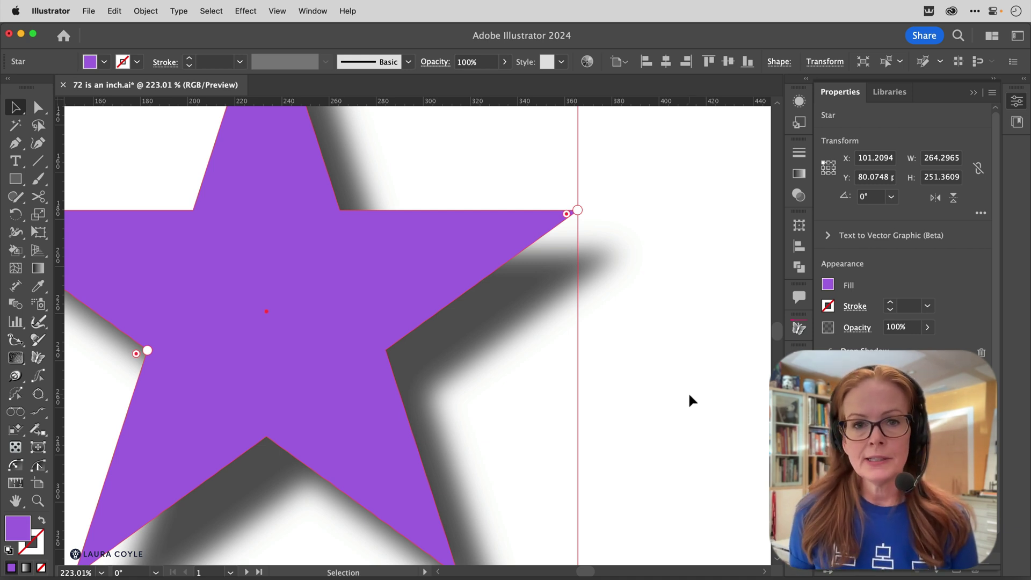
left_click(665, 379)
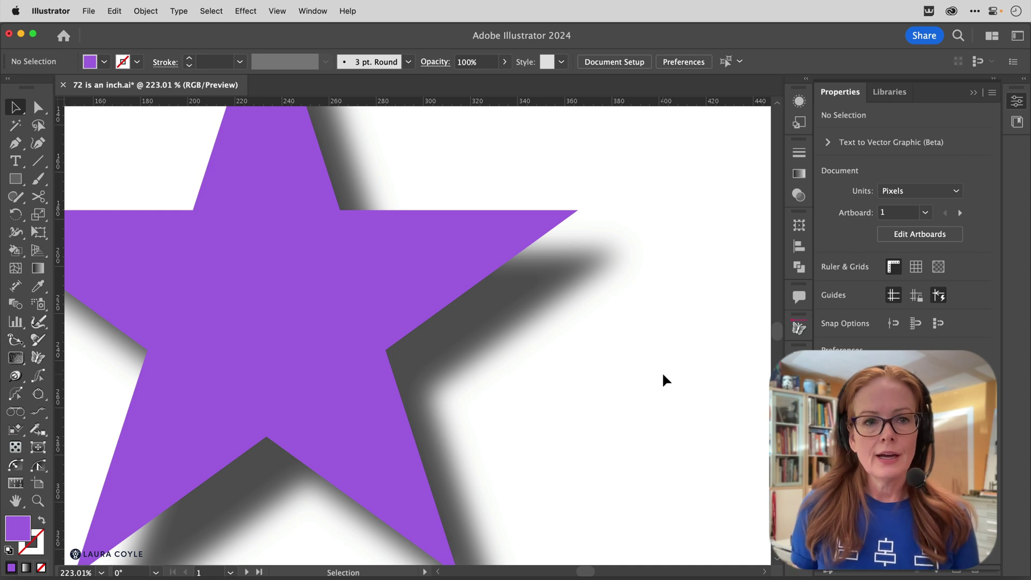
Step: Change Document Raster Effects Settings resolution to Screen (72 ppi) and confirm
left_click(247, 12)
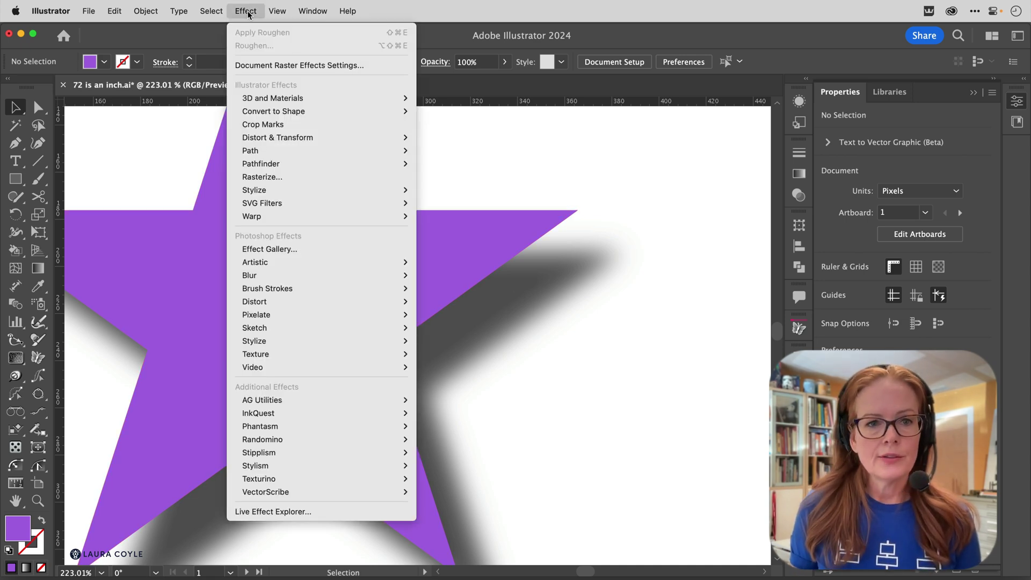
left_click(311, 65)
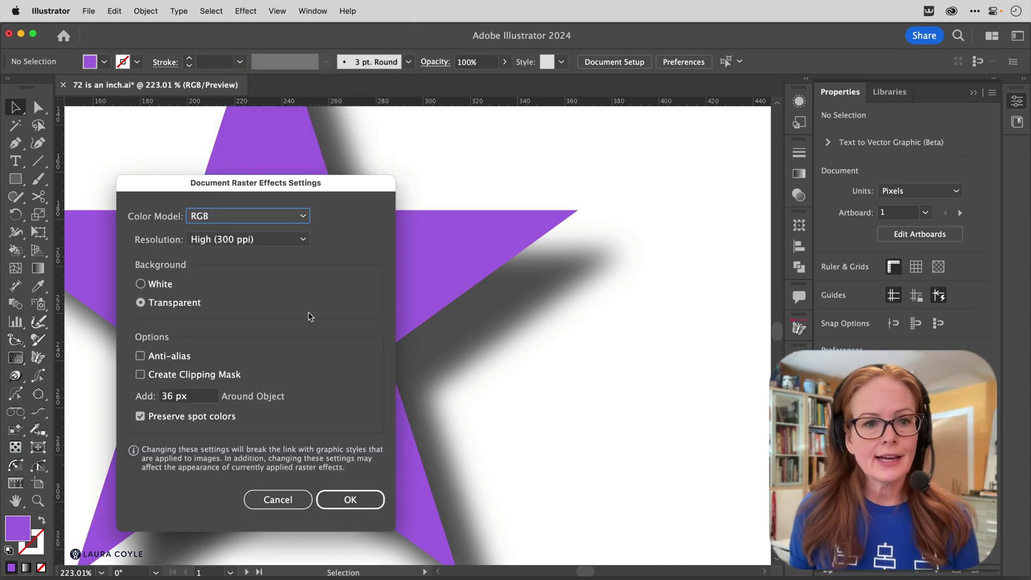
left_click(305, 240)
left_click(297, 255)
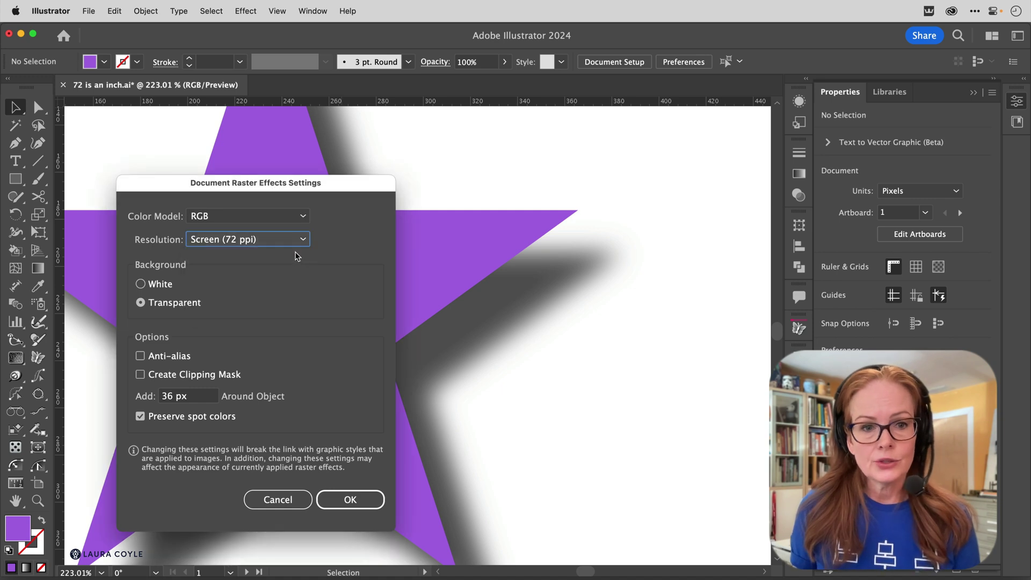
left_click(356, 499)
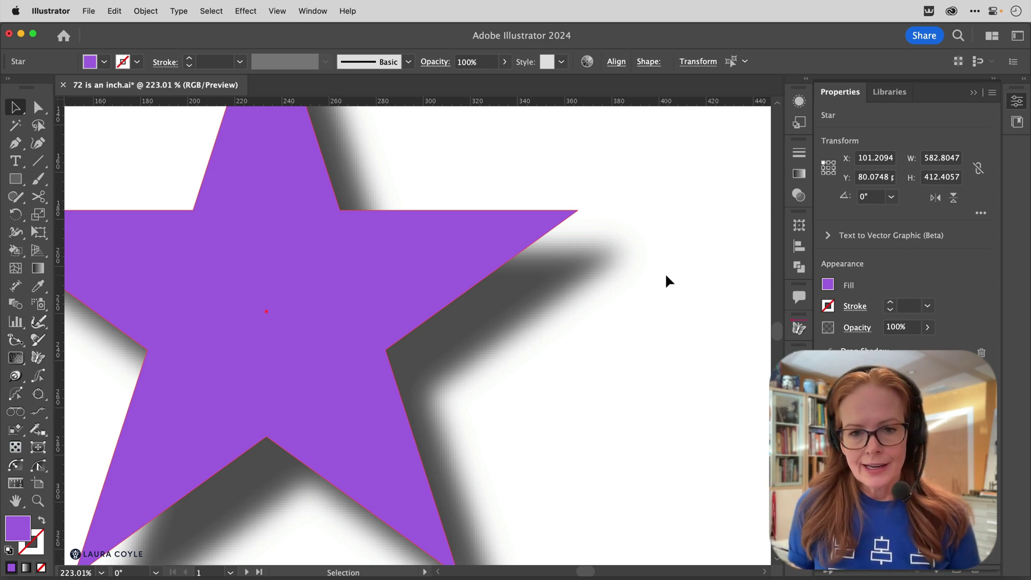
Step: Zoom in on the pixelated drop shadow edge, then zoom back out to the whole star
key("super+space")
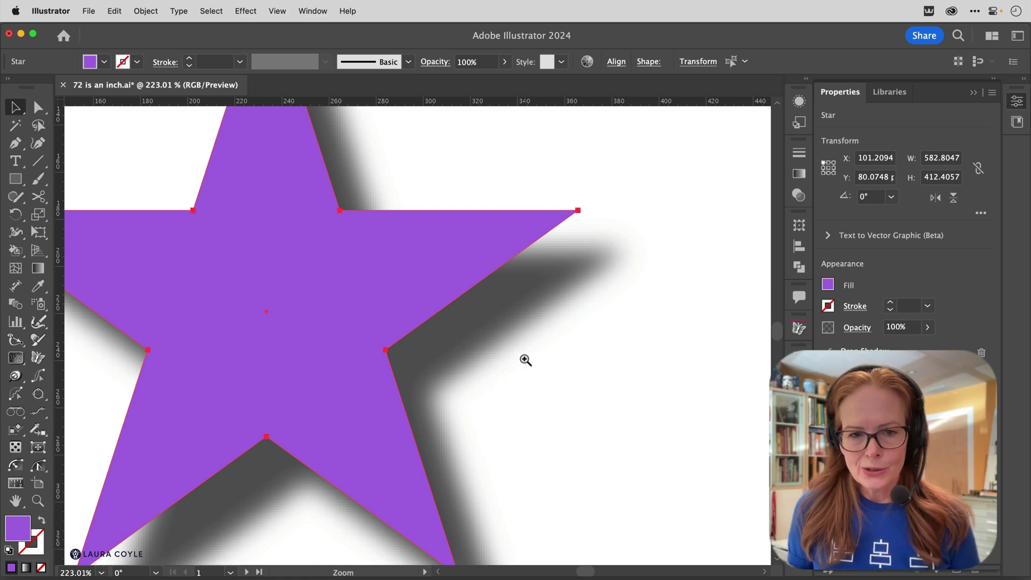
left_click_drag(526, 360, 672, 237)
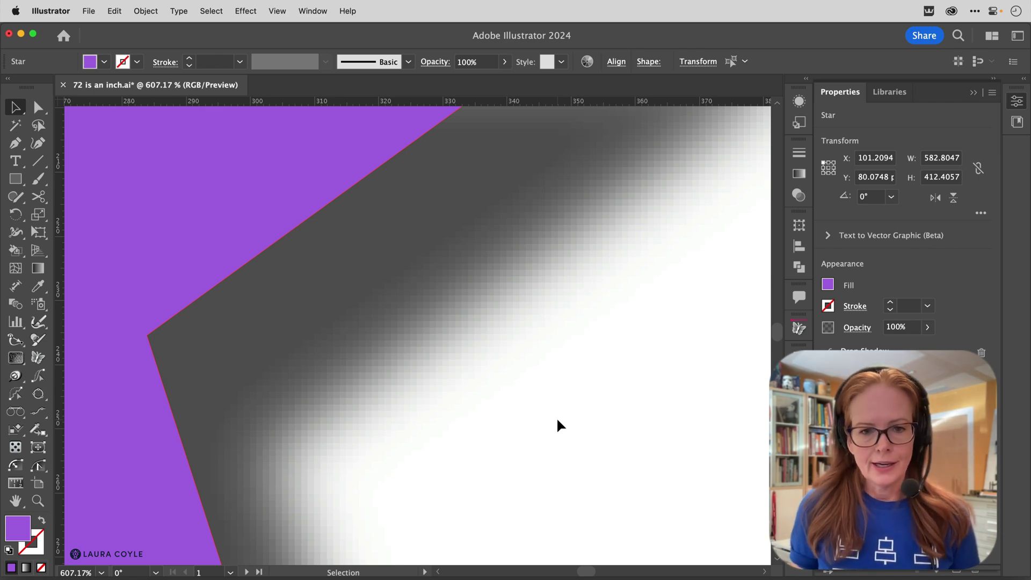
key("super+space")
left_click_drag(575, 260, 335, 388)
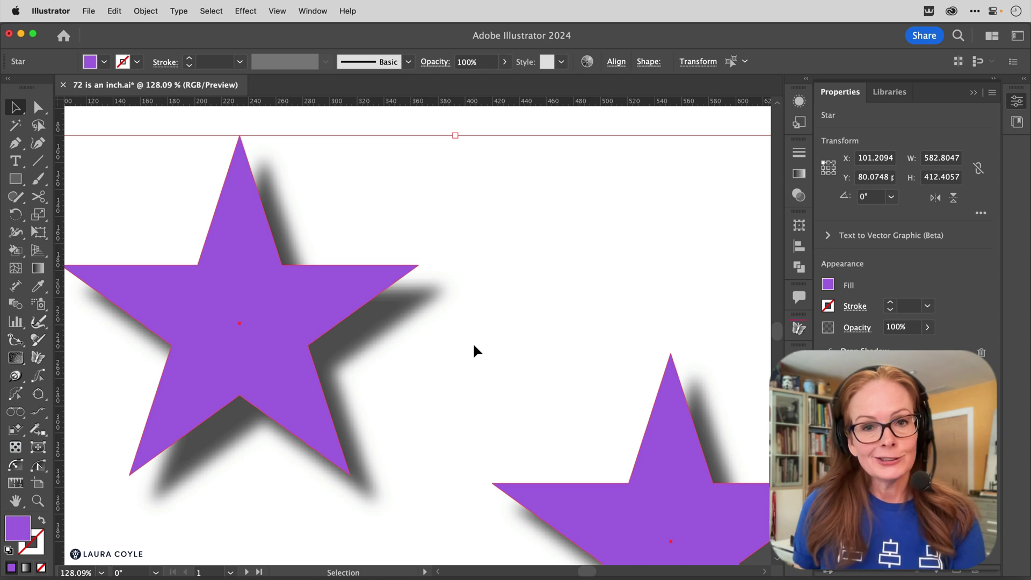
Step: Set Document Raster Effects resolution to High (300 ppi), confirm, and deselect the star
left_click(246, 12)
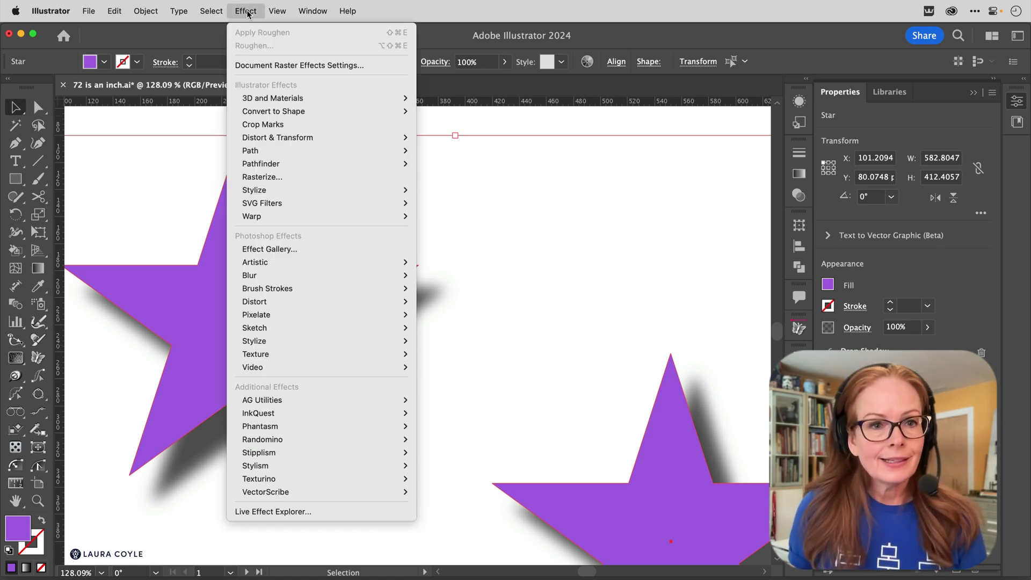
left_click(258, 65)
left_click(203, 241)
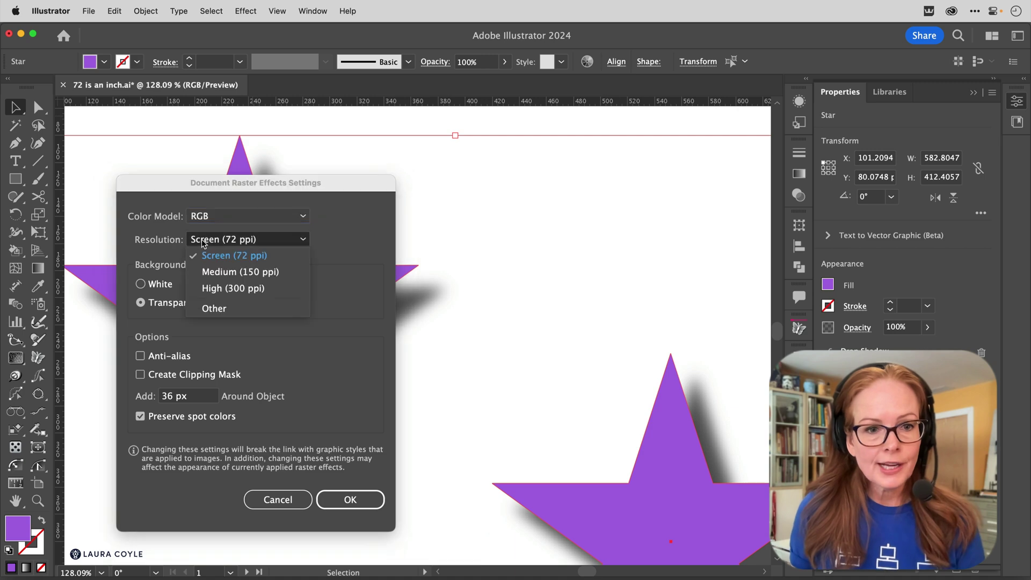
left_click(280, 289)
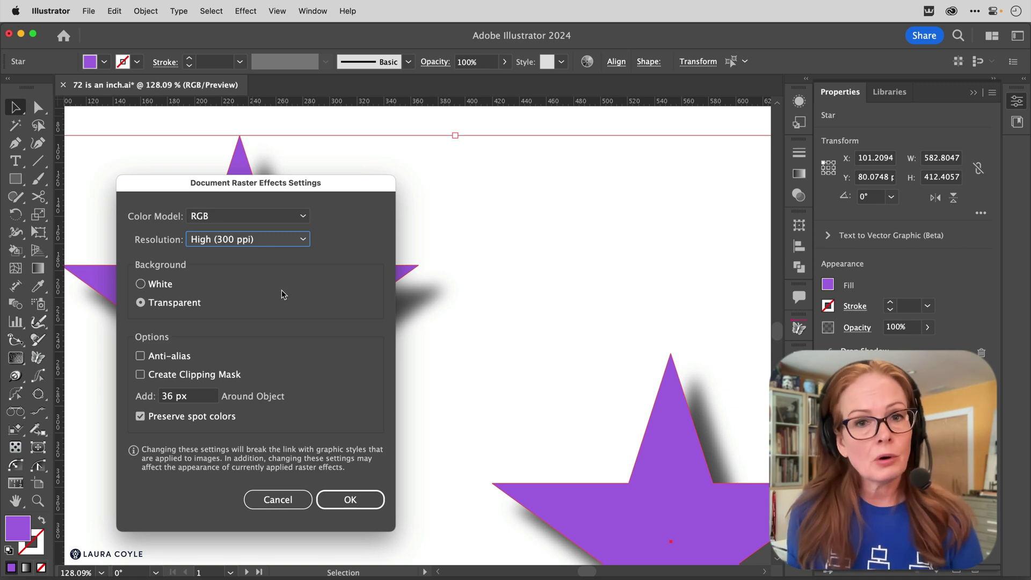
left_click(349, 500)
left_click(606, 396)
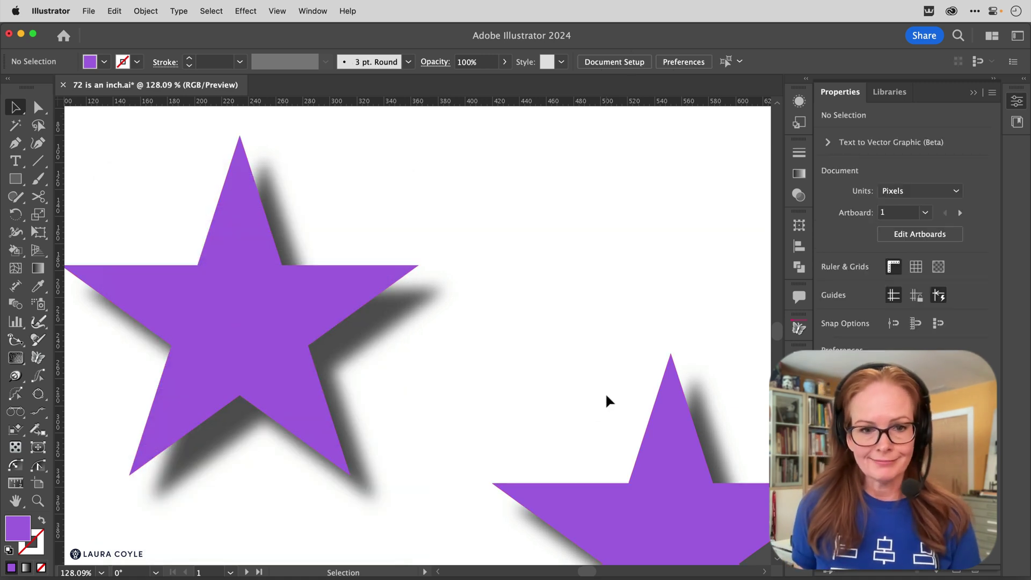